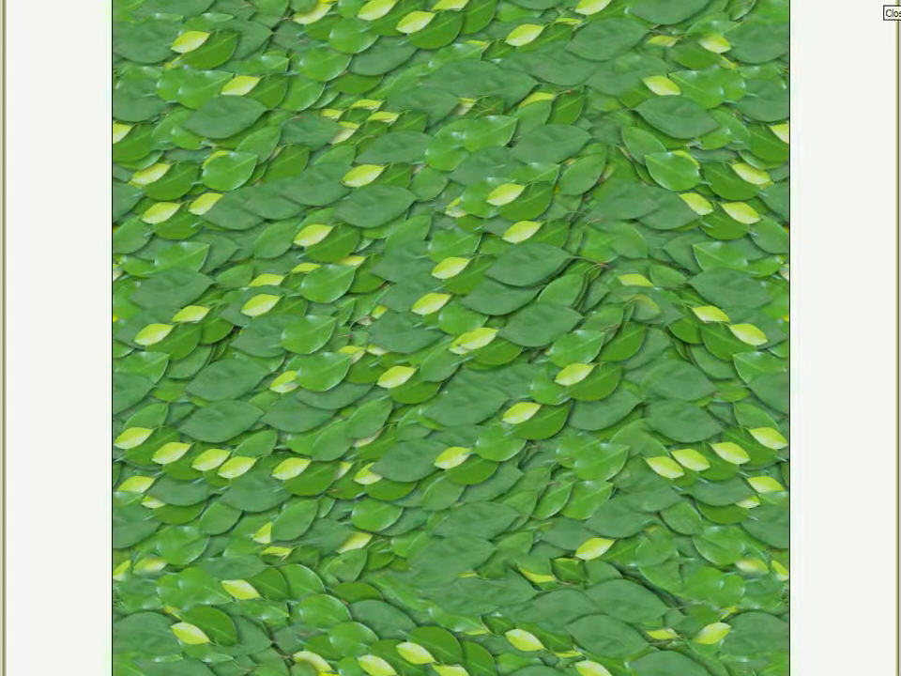
# Close the leaf picture preview, add a terrain to the scene and move it closer to the main camera.
pyautogui.click(890, 8)
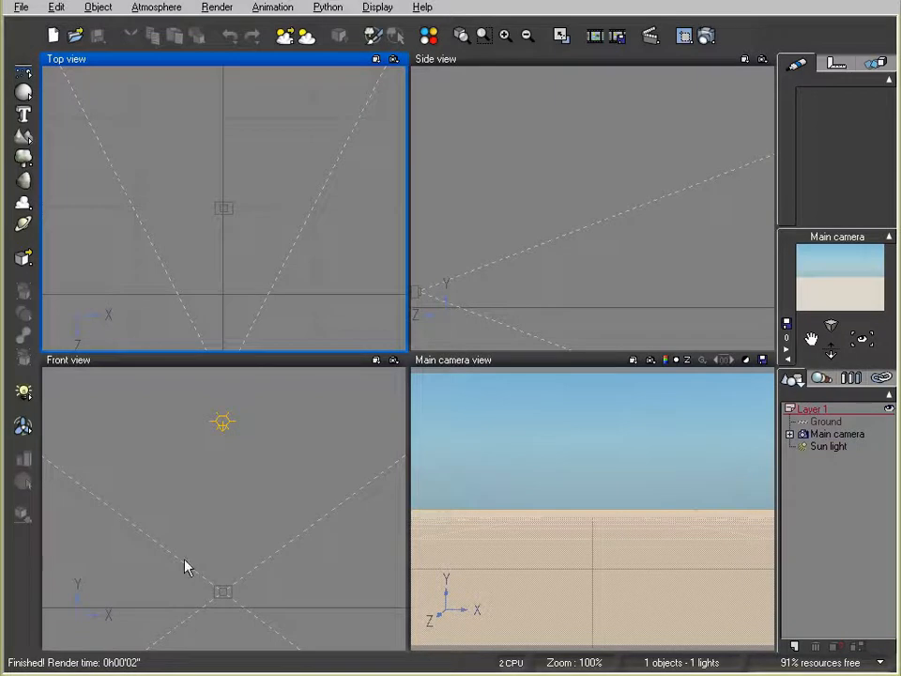
pyautogui.click(23, 137)
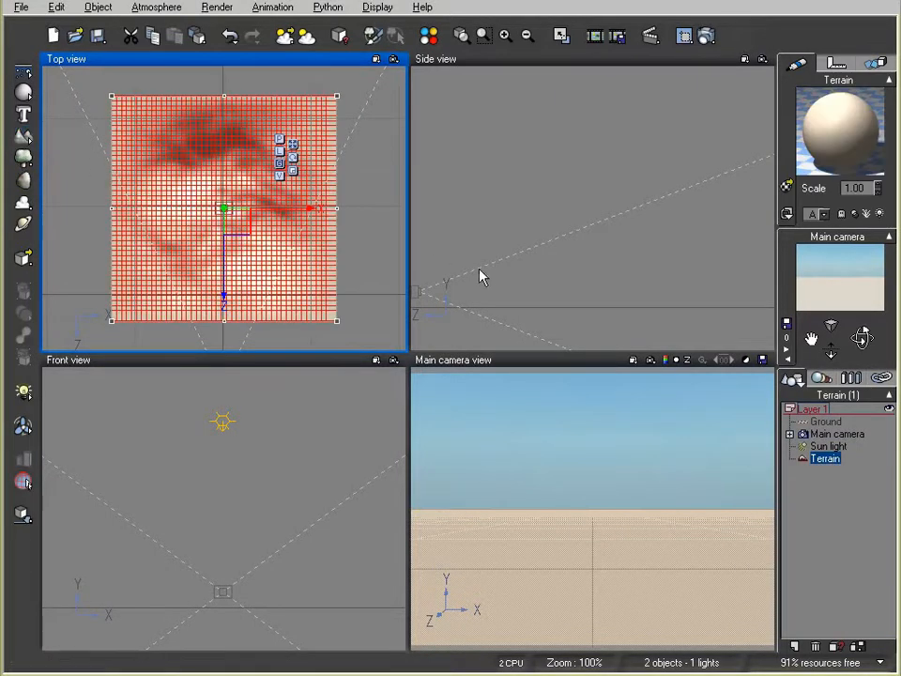
pyautogui.click(537, 239)
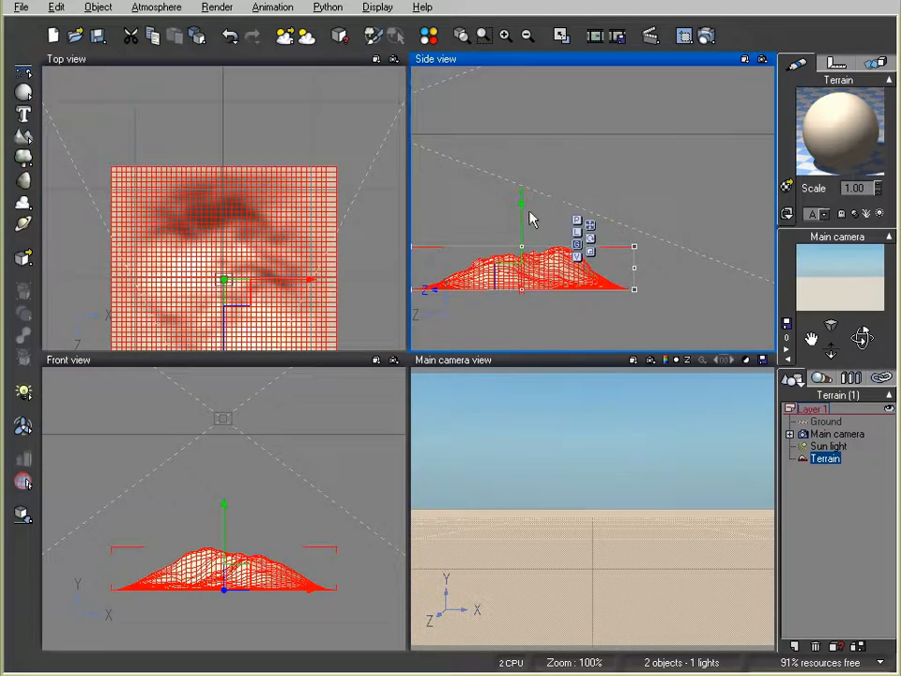
pyautogui.moveTo(509, 281); pyautogui.dragTo(591, 94)
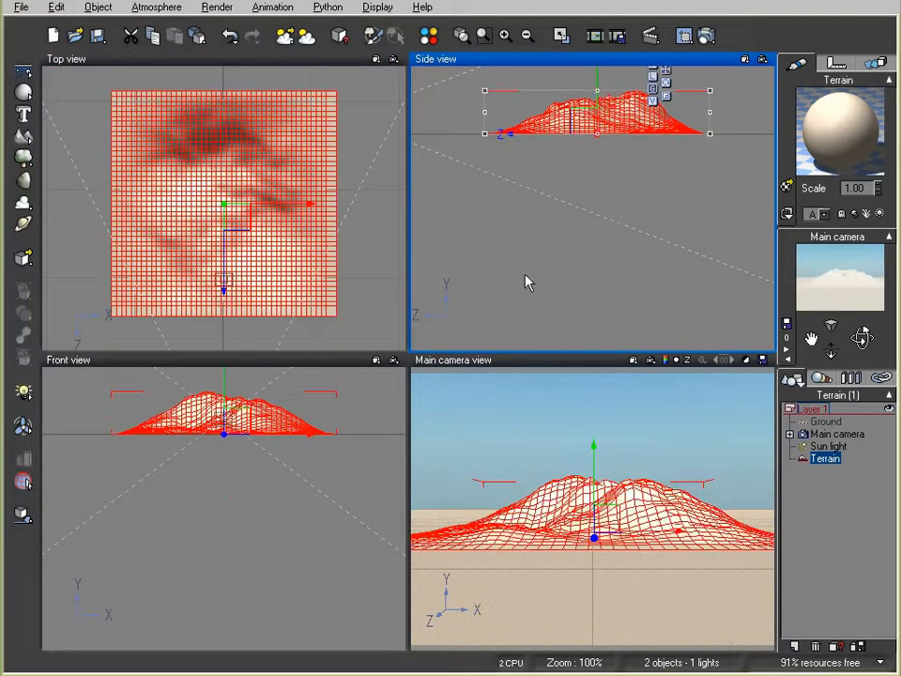
pyautogui.click(321, 138)
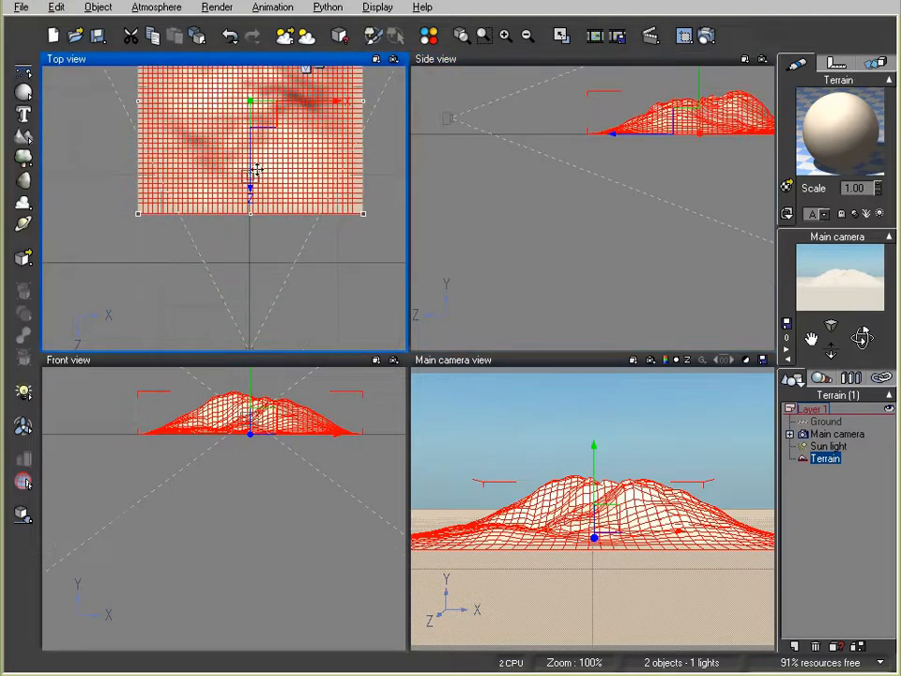
pyautogui.moveTo(250, 157); pyautogui.dragTo(252, 270)
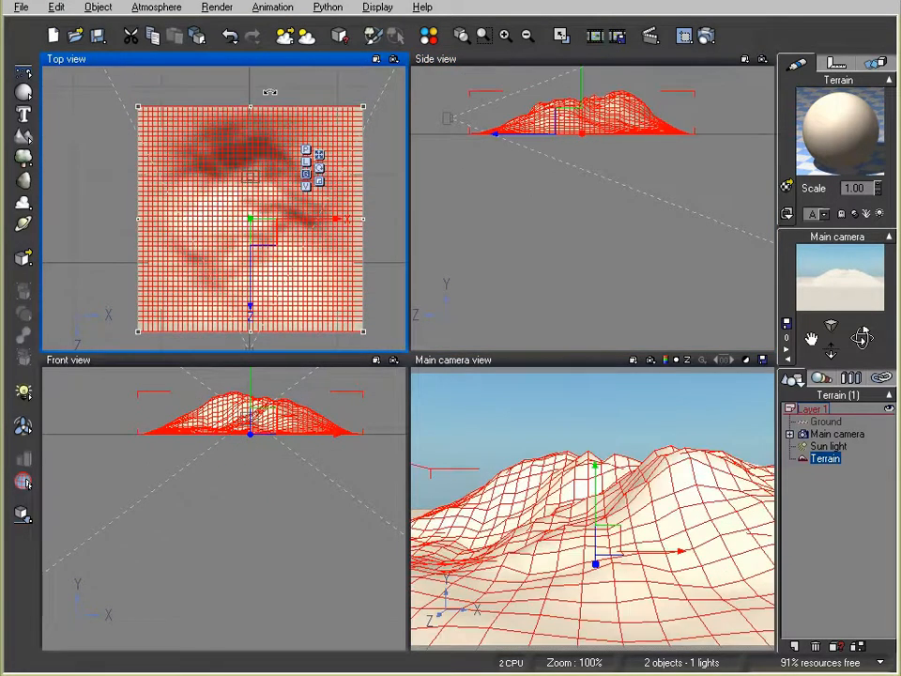
# Open the terrain for editing and reshape it with the Peak style.
pyautogui.click(340, 35)
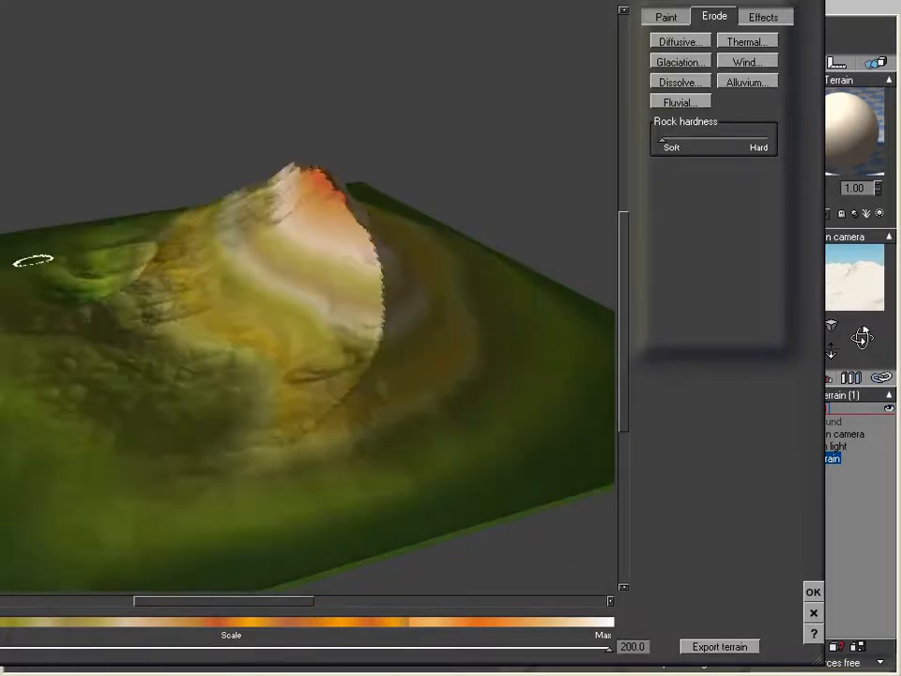
pyautogui.moveTo(91, 336); pyautogui.dragTo(87, 364, button='right')
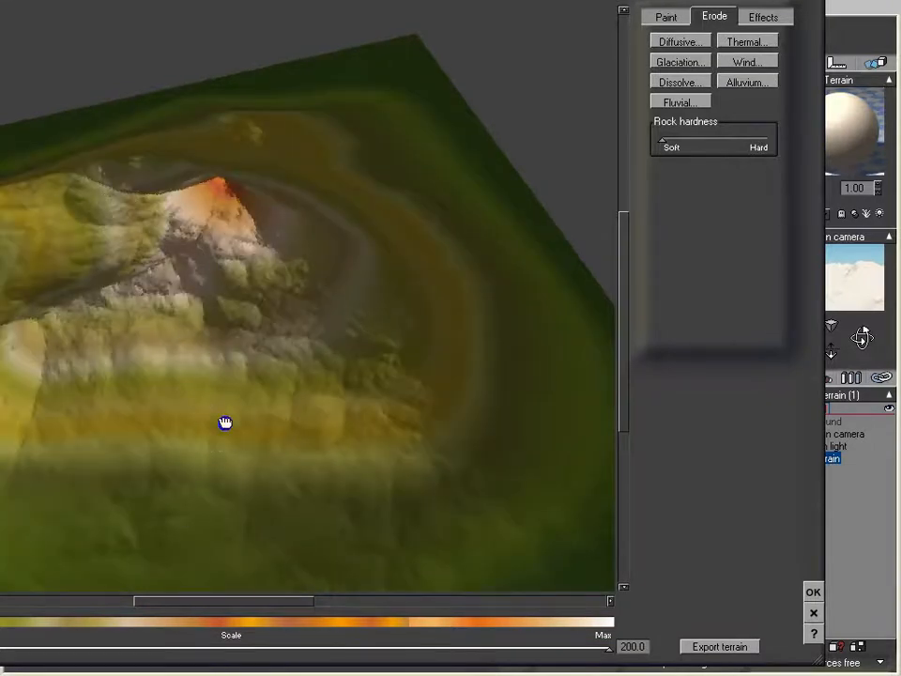
pyautogui.moveTo(225, 422); pyautogui.dragTo(298, 423, button='right')
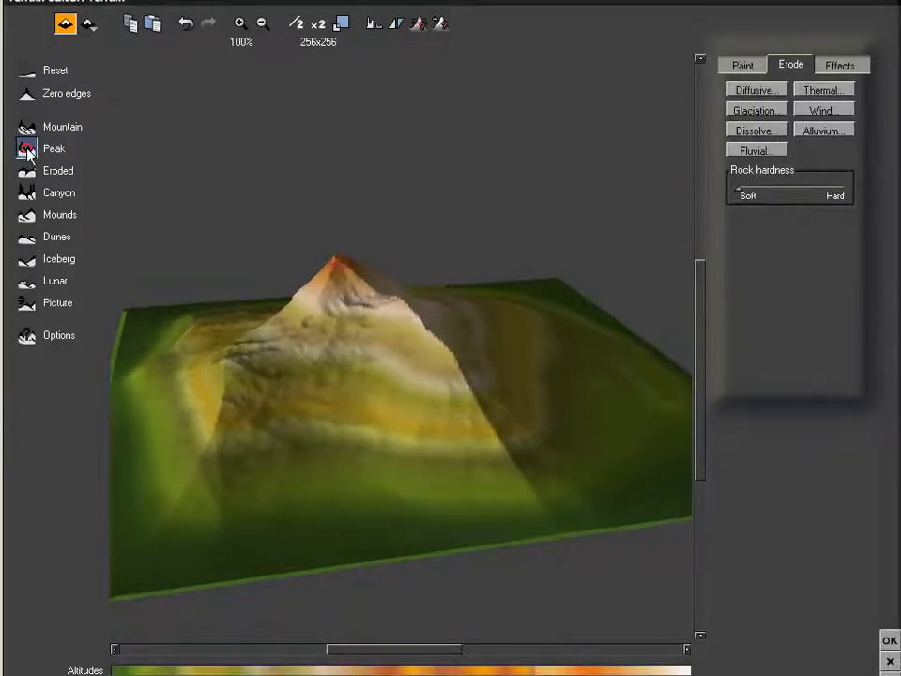
pyautogui.moveTo(301, 377)
pyautogui.mouseDown(button='right')
pyautogui.moveTo(338, 383)
pyautogui.moveTo(314, 372)
pyautogui.mouseUp(button='right')
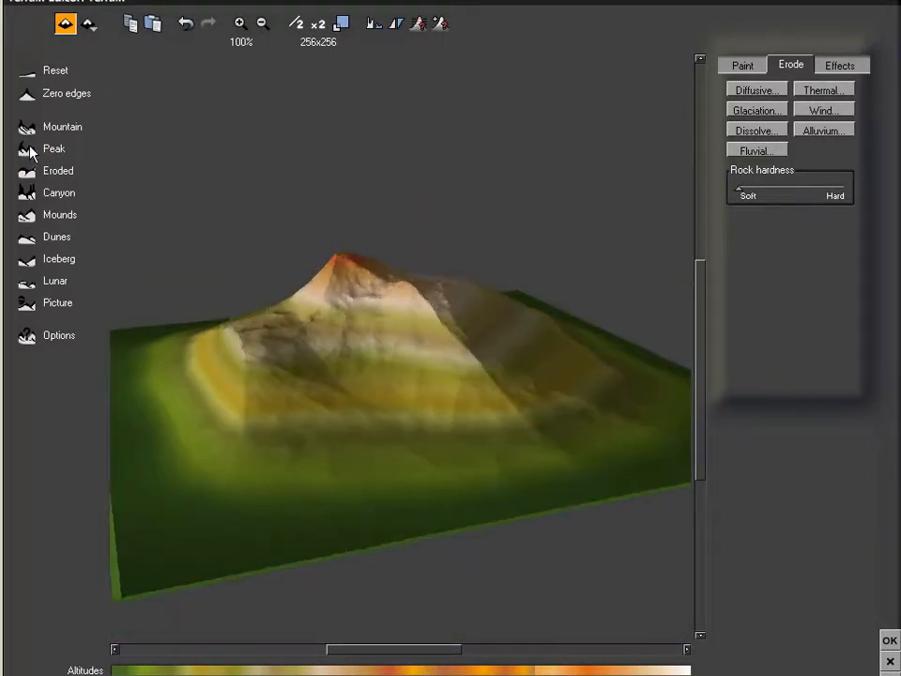
pyautogui.click(30, 150)
pyautogui.moveTo(478, 376); pyautogui.dragTo(386, 404, button='right')
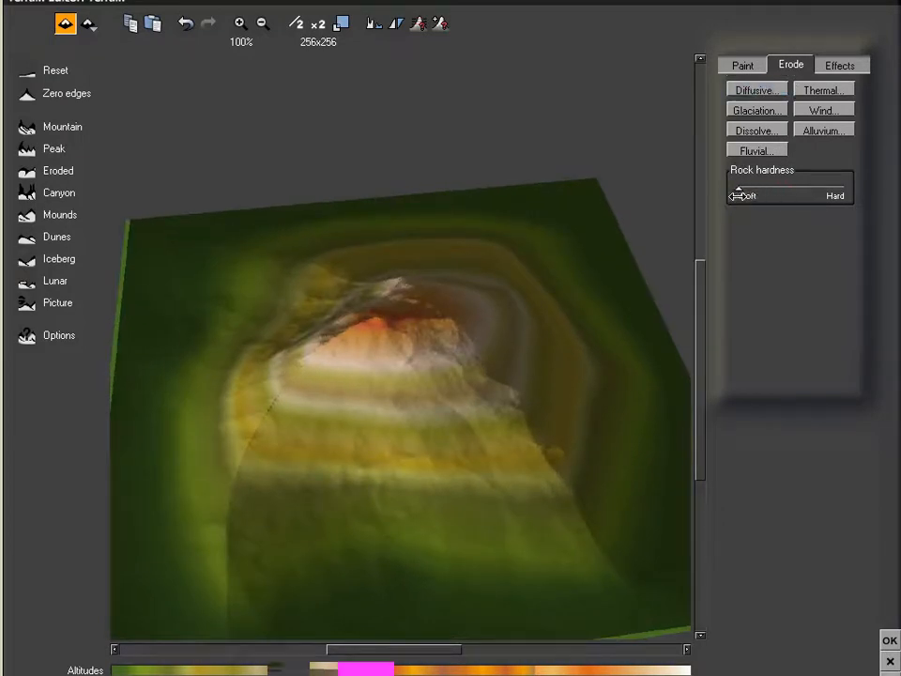
# Smooth the peak into a soft hill with repeated Diffusive erosion and accept the edited terrain.
pyautogui.click(759, 94)
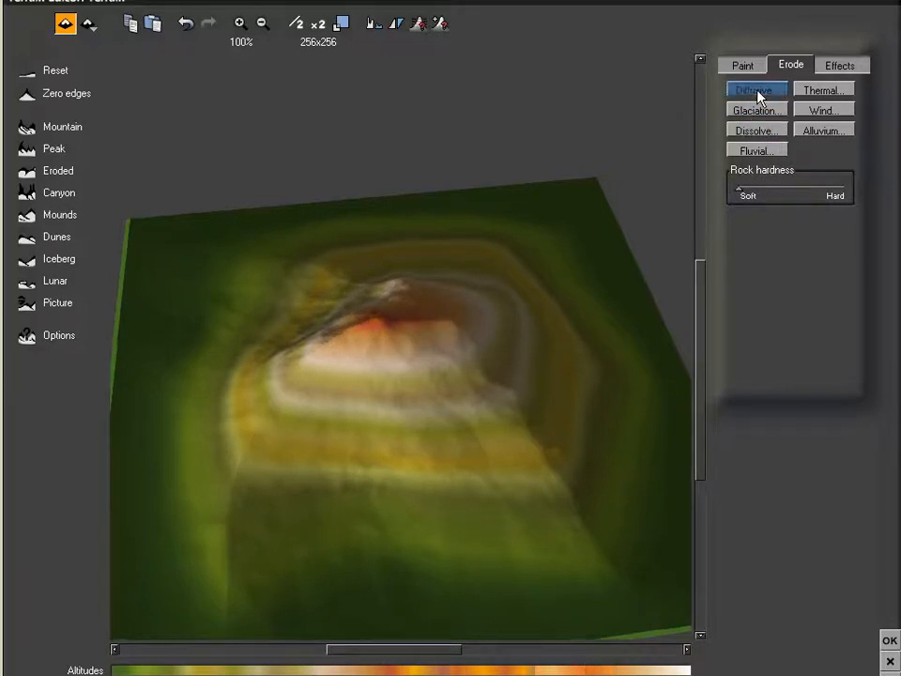
pyautogui.click(822, 111)
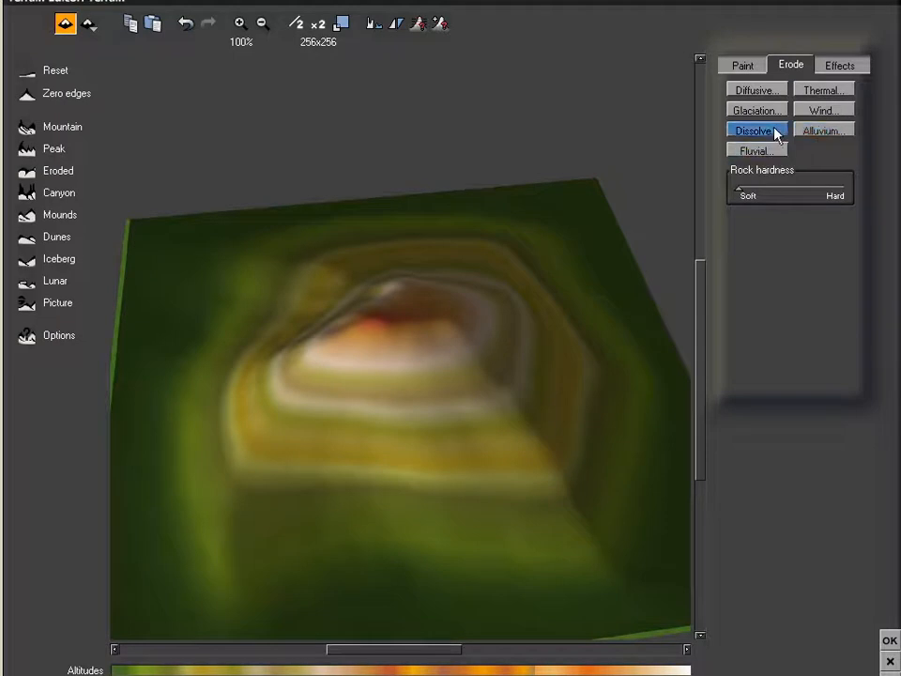
pyautogui.click(755, 90)
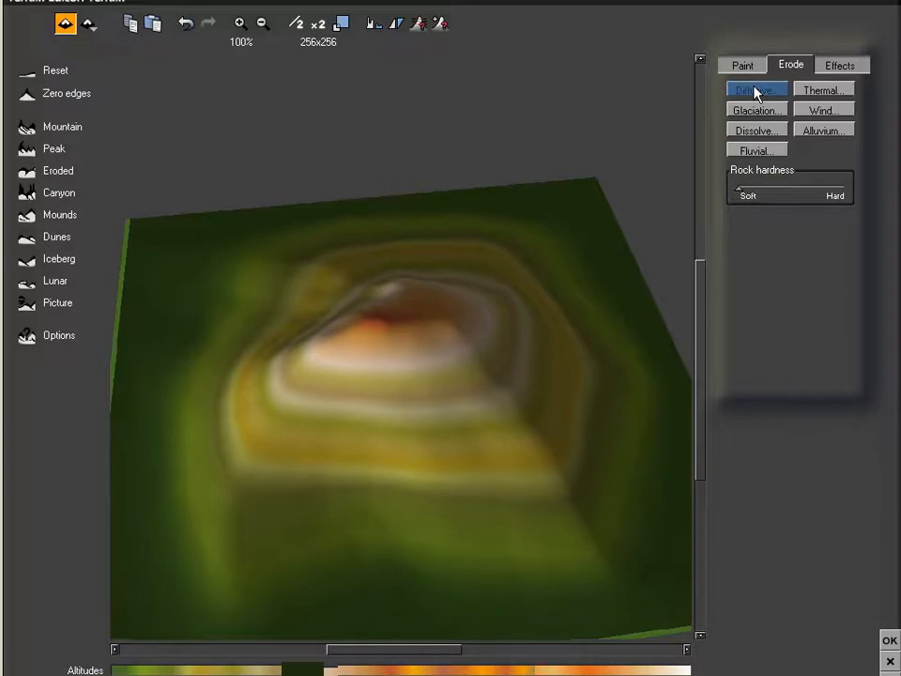
pyautogui.moveTo(619, 231); pyautogui.dragTo(496, 438)
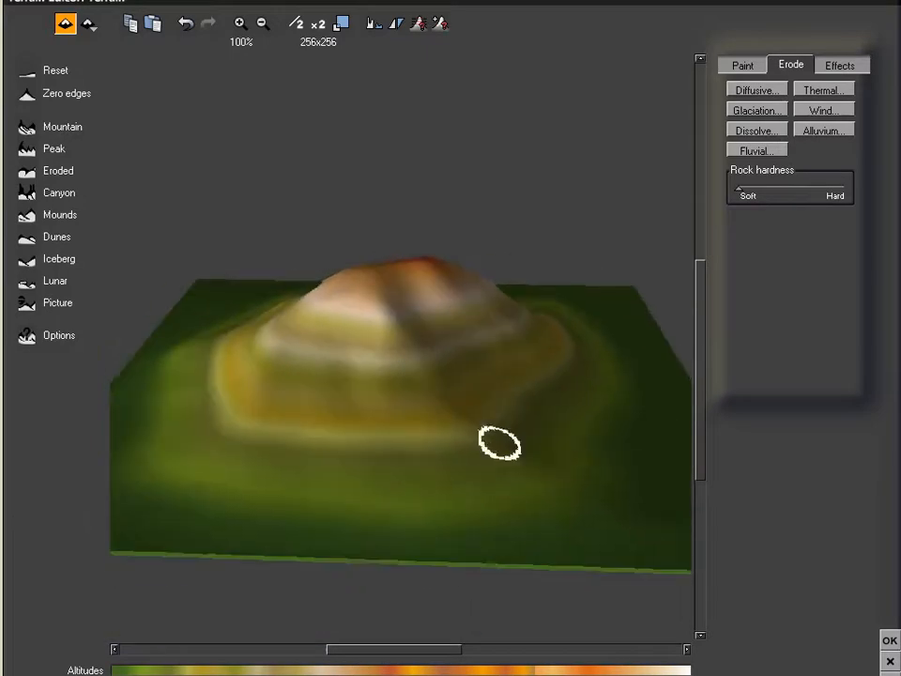
pyautogui.click(889, 640)
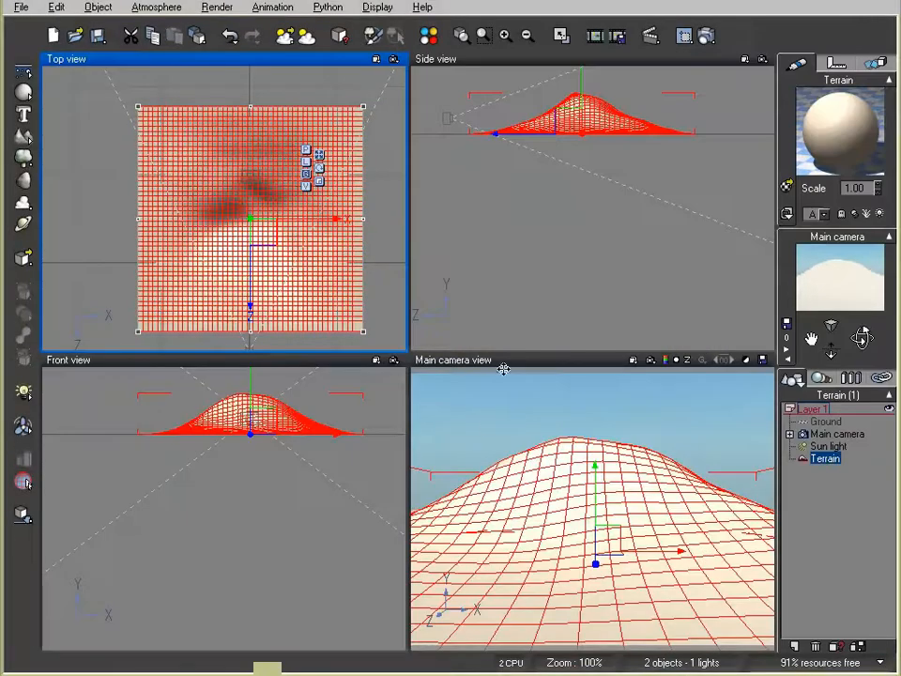
# Replace the terrain's material with Grass from the Landscapes collection.
pyautogui.doubleClick(816, 141)
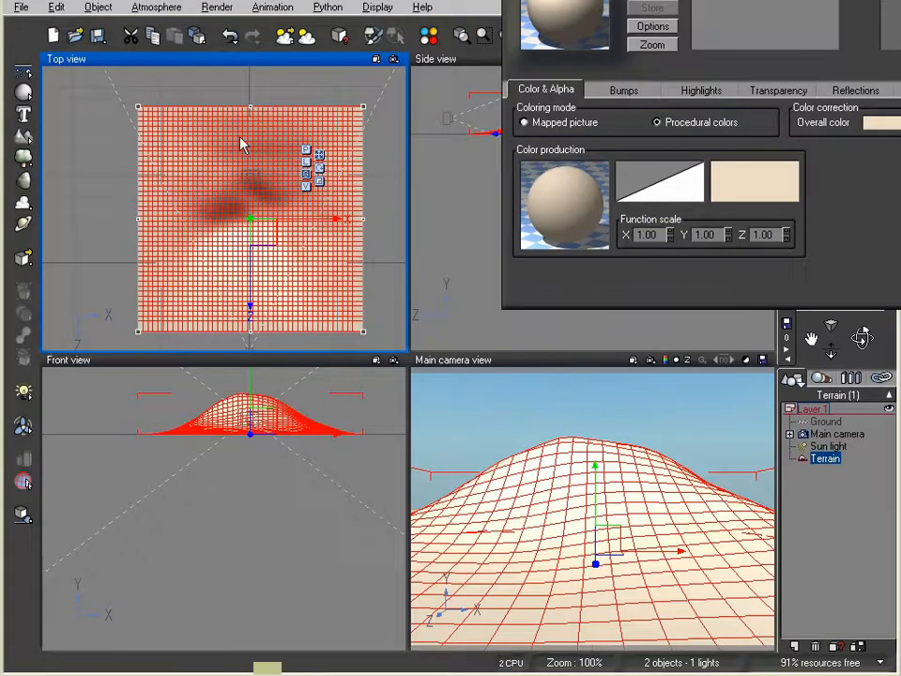
pyautogui.click(569, 12)
pyautogui.click(286, 253)
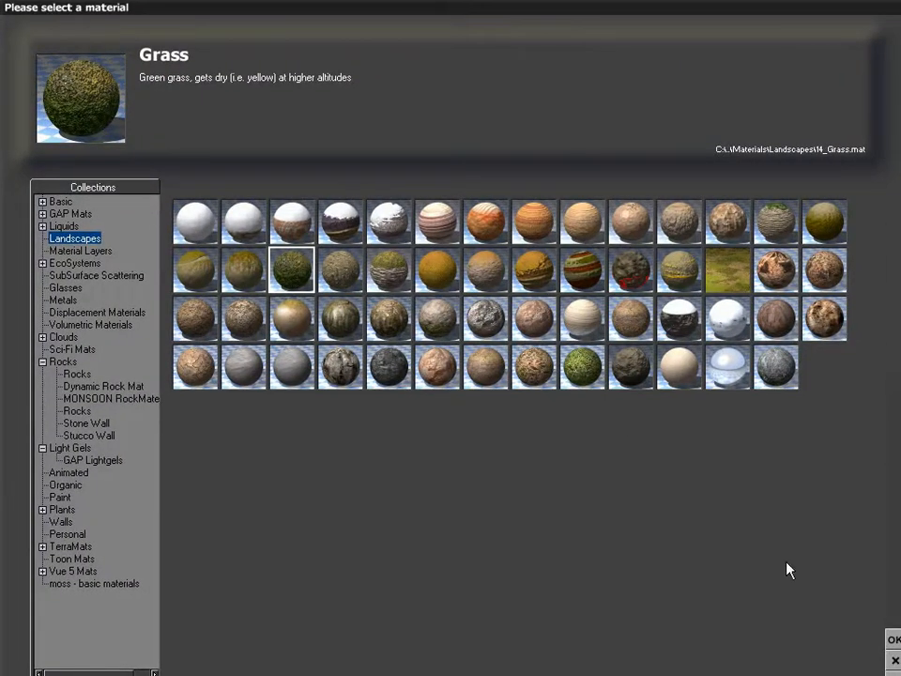
pyautogui.click(893, 640)
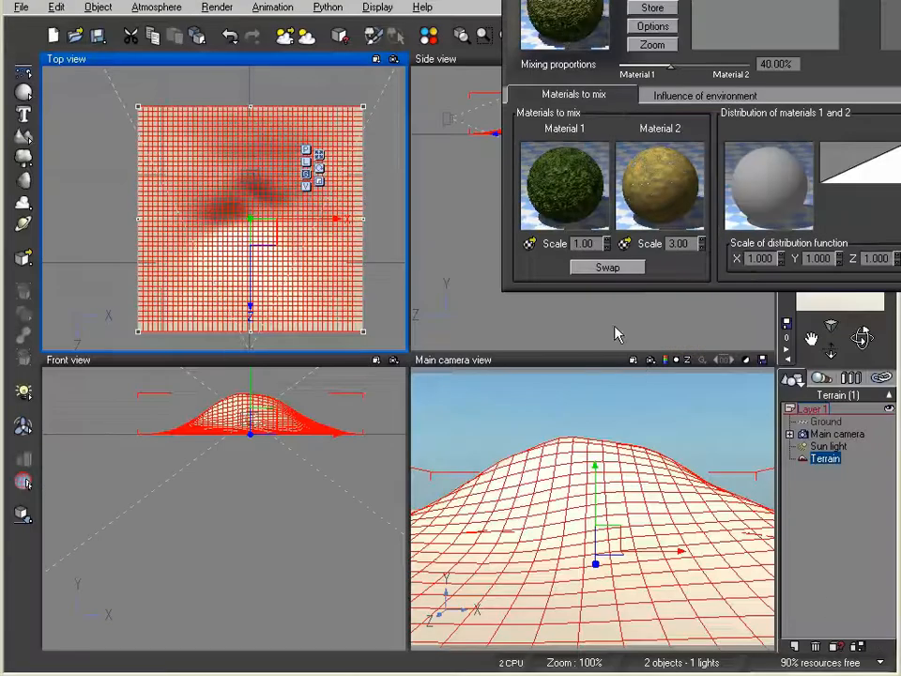
# Set the bump depth of the Global grass material to 0.
pyautogui.doubleClick(554, 174)
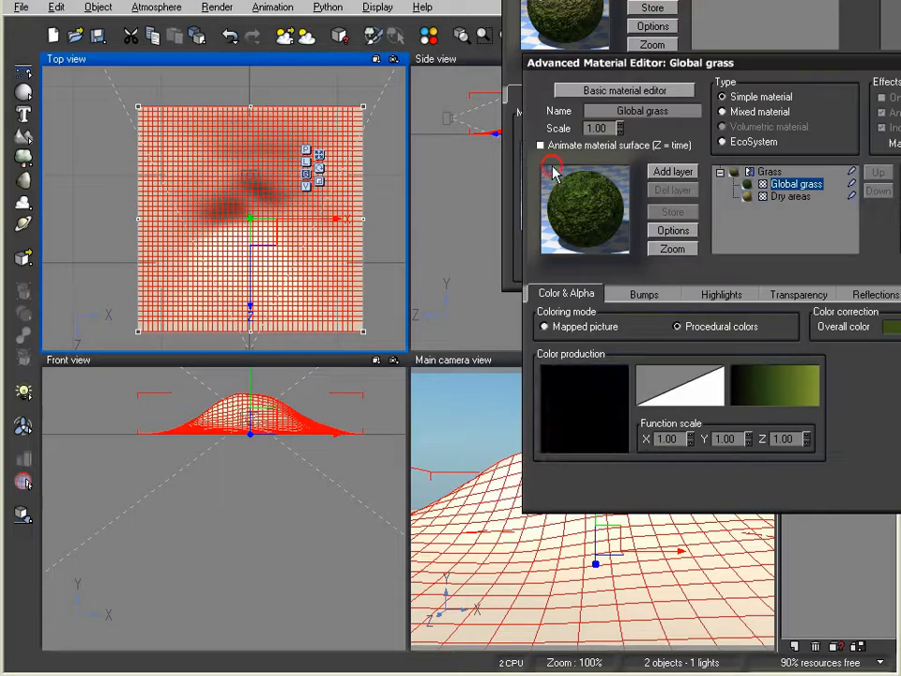
pyautogui.click(641, 295)
pyautogui.click(659, 405)
pyautogui.write('0')
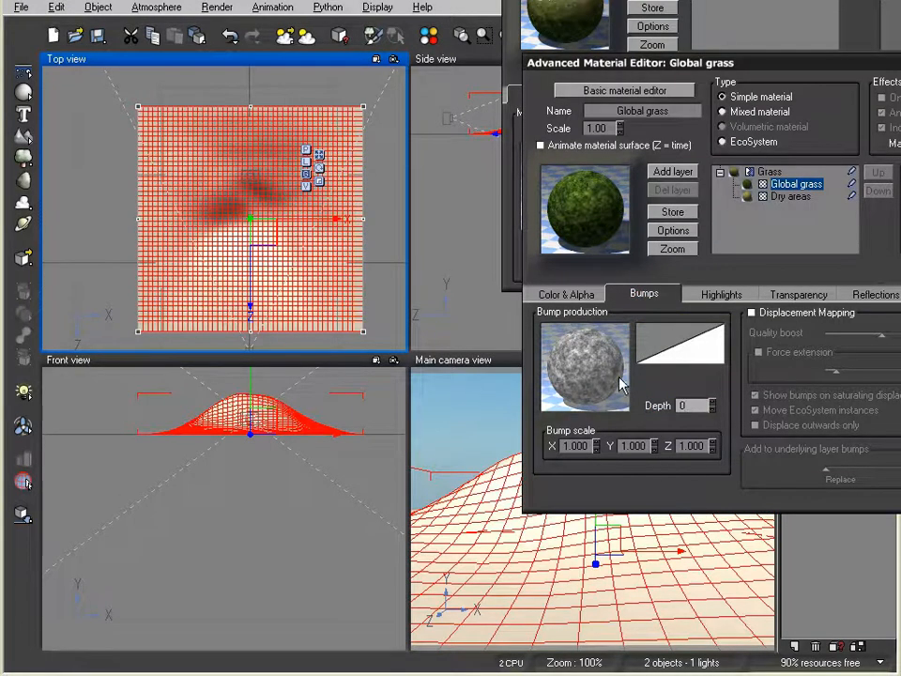
# In the Global grass color map, delete the black keycolor at -1.00, move the dark green keycolor to -0.73, and accept the material.
pyautogui.click(583, 296)
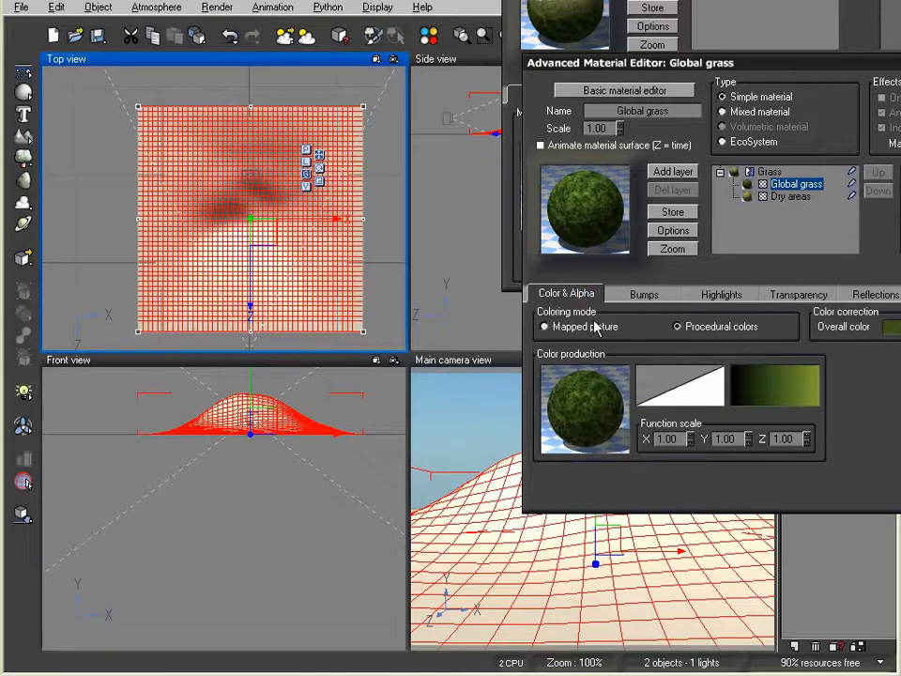
pyautogui.rightClick(799, 395)
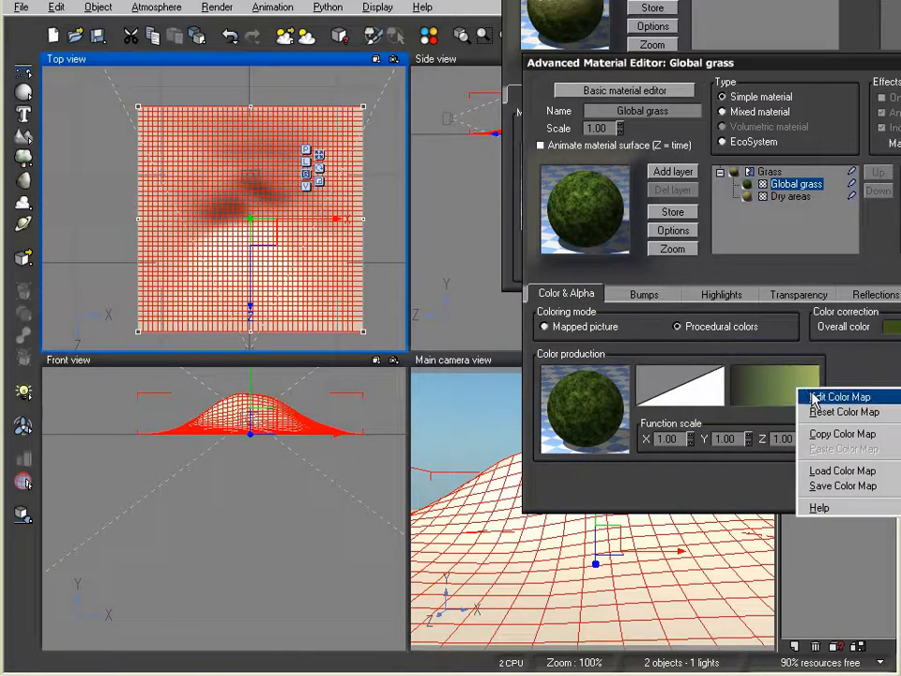
pyautogui.click(758, 395)
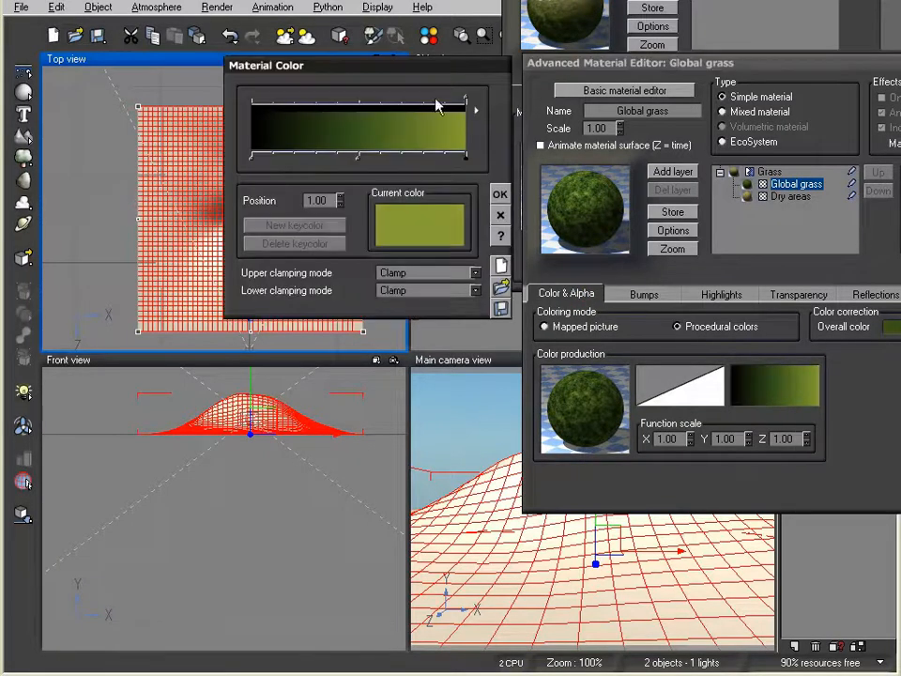
pyautogui.moveTo(416, 66); pyautogui.dragTo(400, 93)
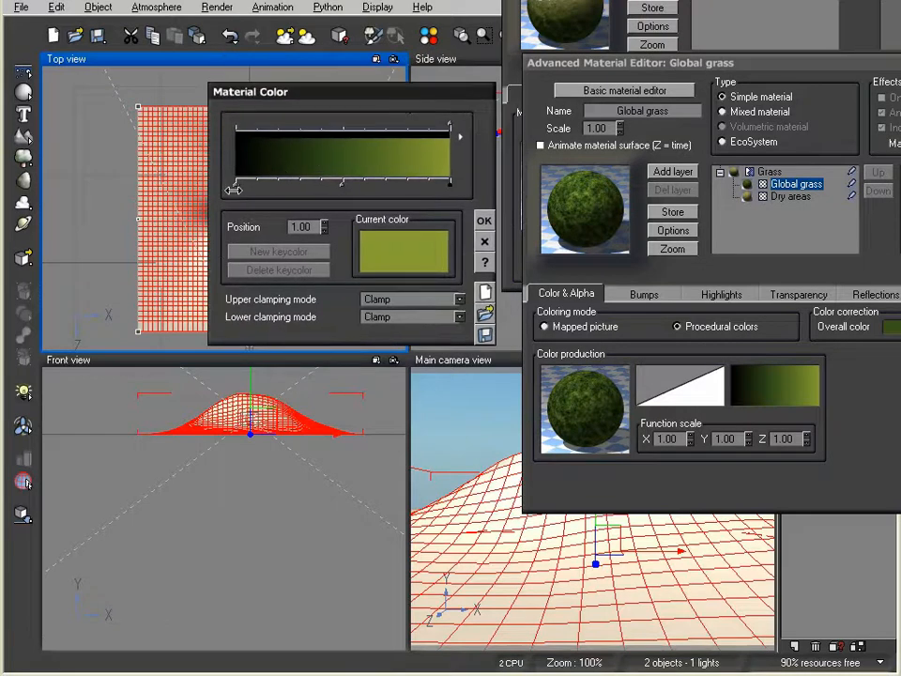
pyautogui.click(233, 185)
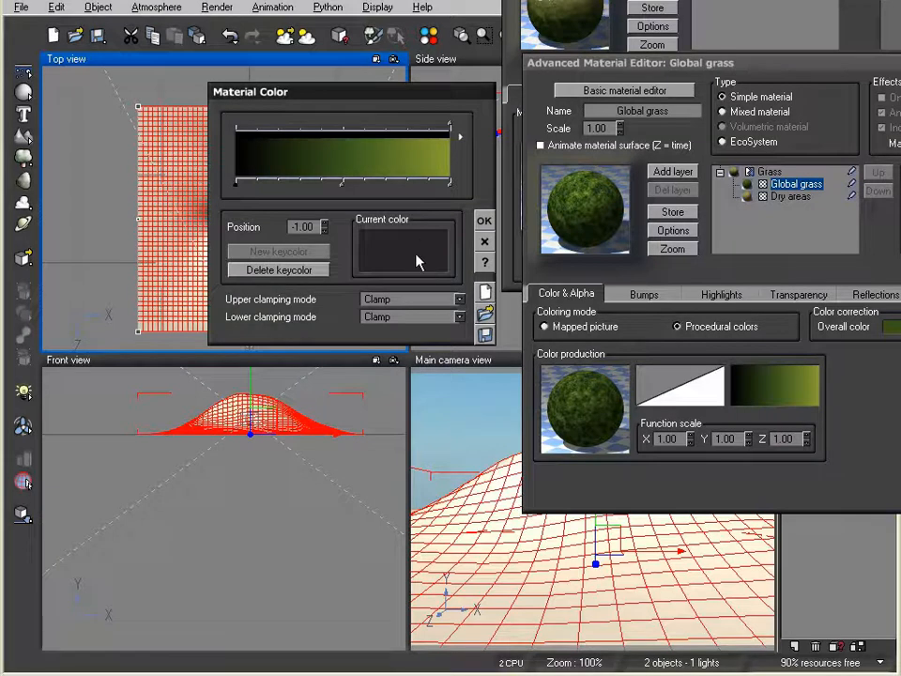
pyautogui.click(306, 268)
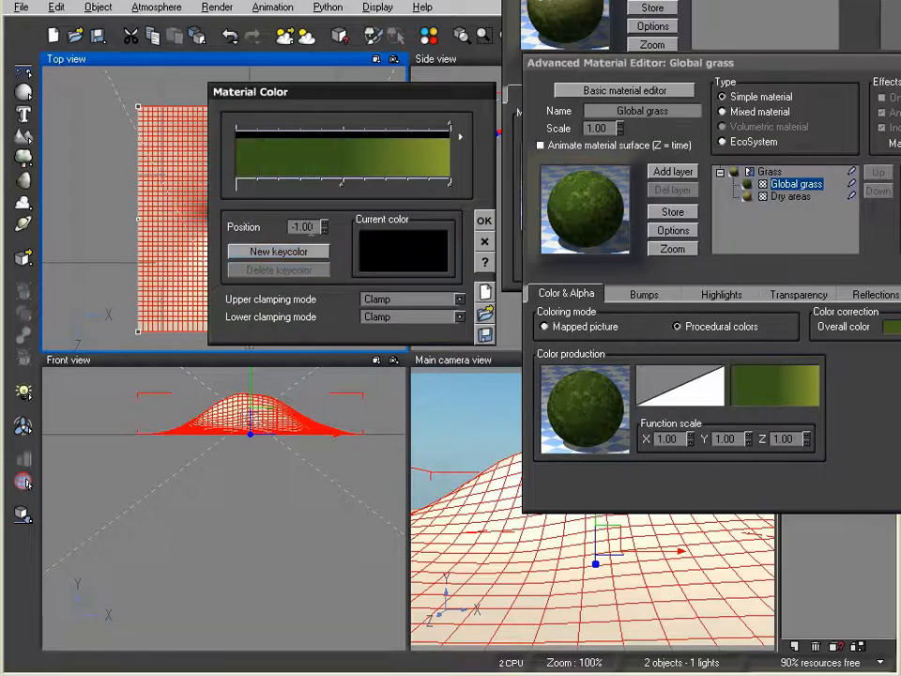
pyautogui.moveTo(306, 190); pyautogui.dragTo(270, 186)
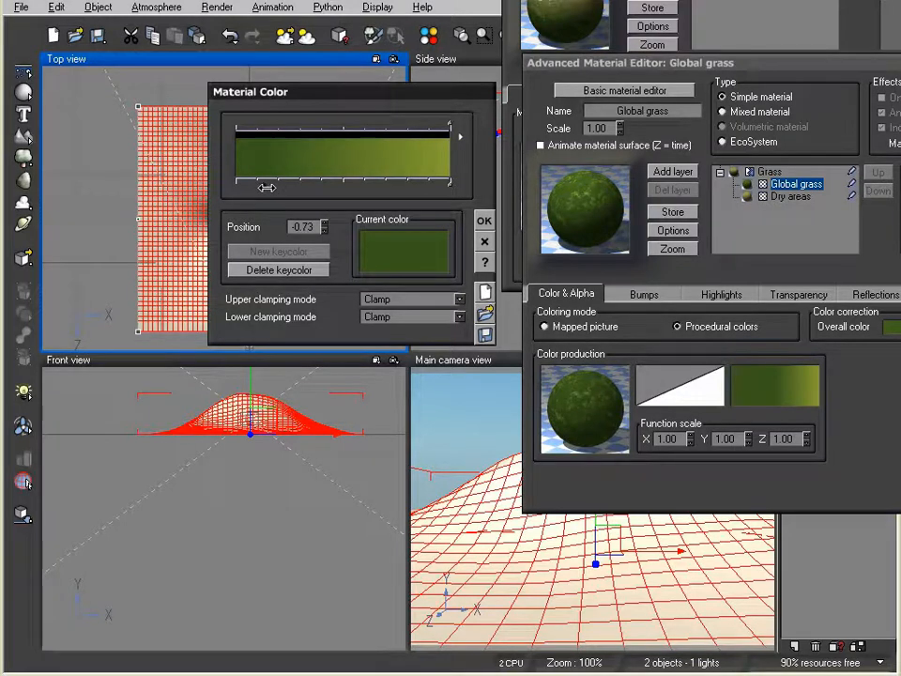
pyautogui.click(483, 222)
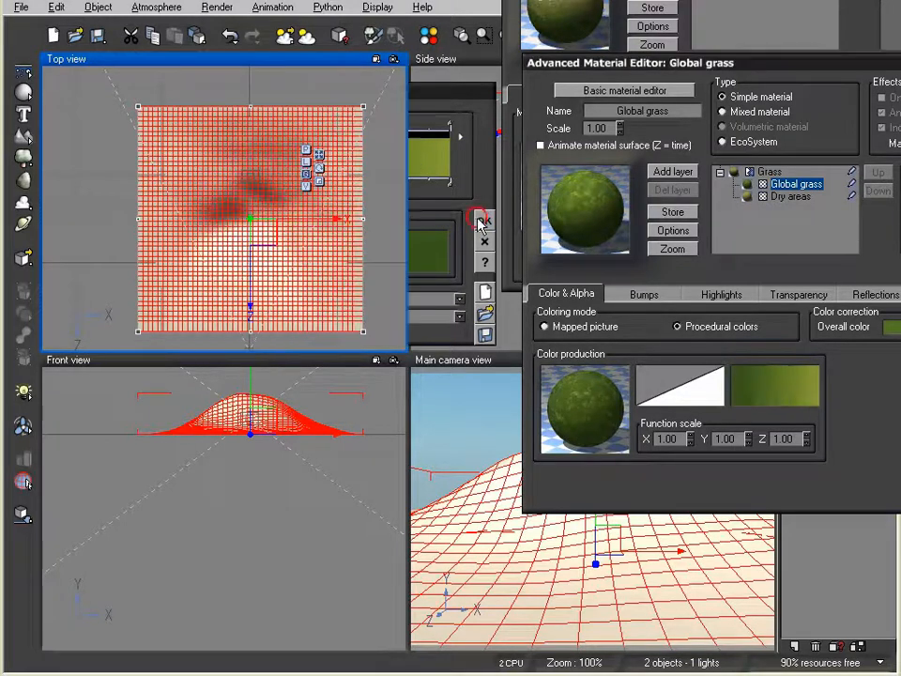
pyautogui.click(898, 492)
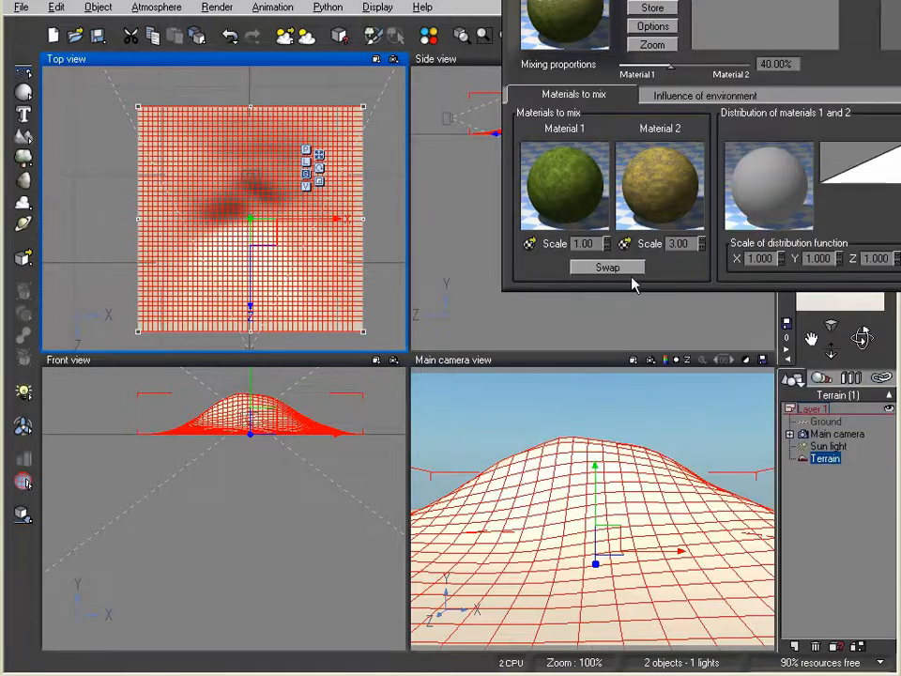
# Set the scale of both Material 1 and Material 2 in the Grass mix to 100.
pyautogui.click(593, 244)
pyautogui.write('100')
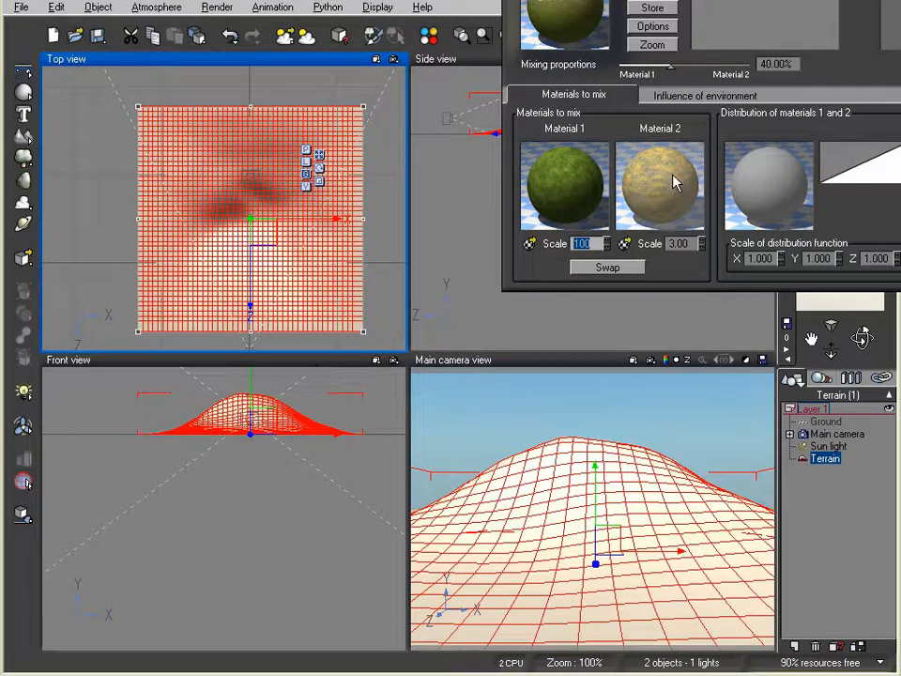
pyautogui.click(677, 243)
pyautogui.write('100')
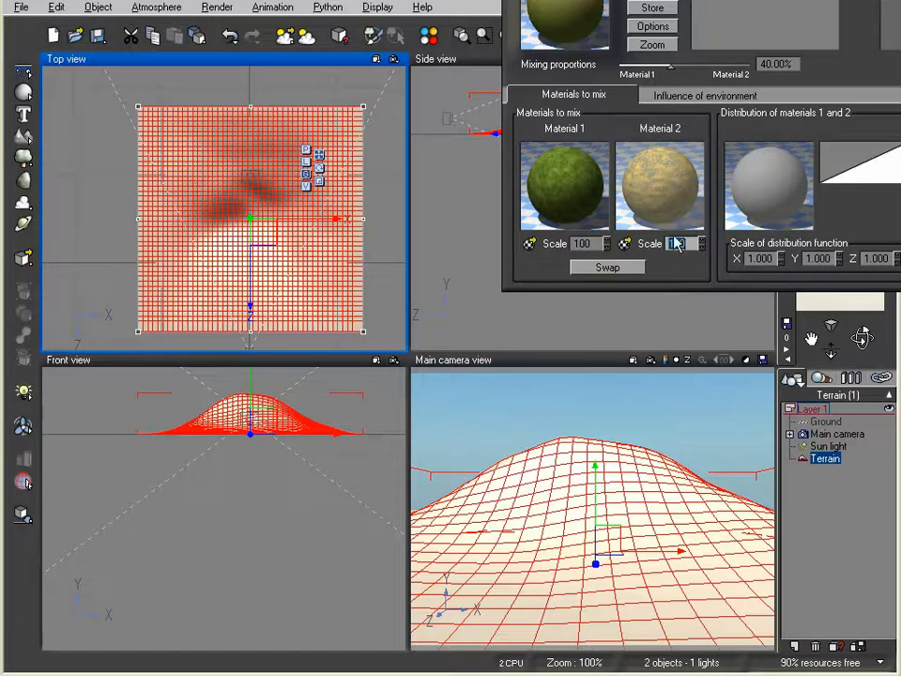
# Set the bump depth of the Dry areas material to 0.
pyautogui.doubleClick(660, 184)
pyautogui.click(641, 295)
pyautogui.click(690, 406)
pyautogui.write('0')
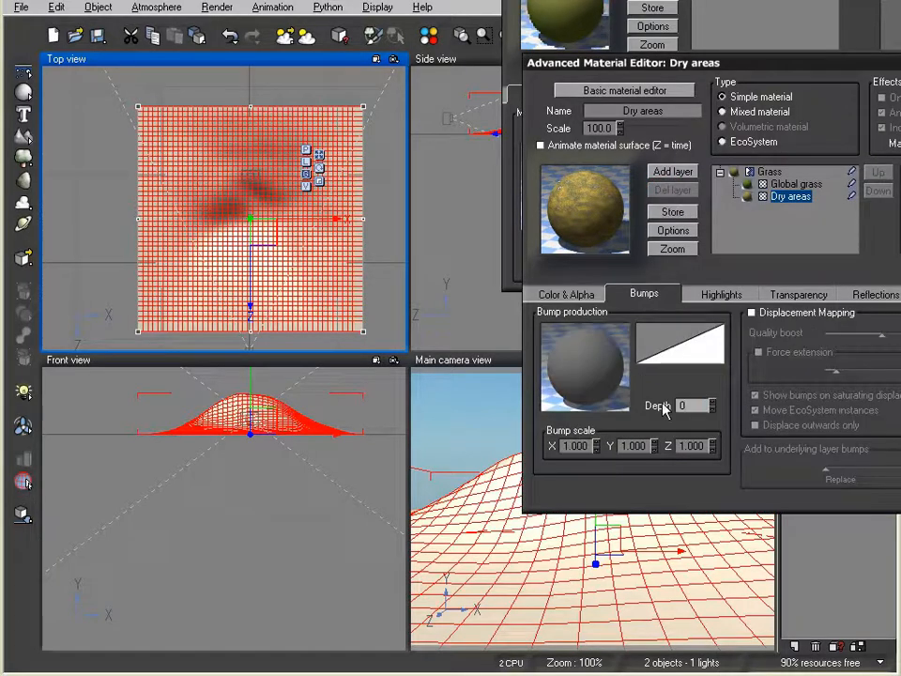
# Change the white keycolor at 1.00 in the Dry areas color map to a soft yellow with luminance 158 and saturation 144.
pyautogui.click(582, 296)
pyautogui.rightClick(772, 391)
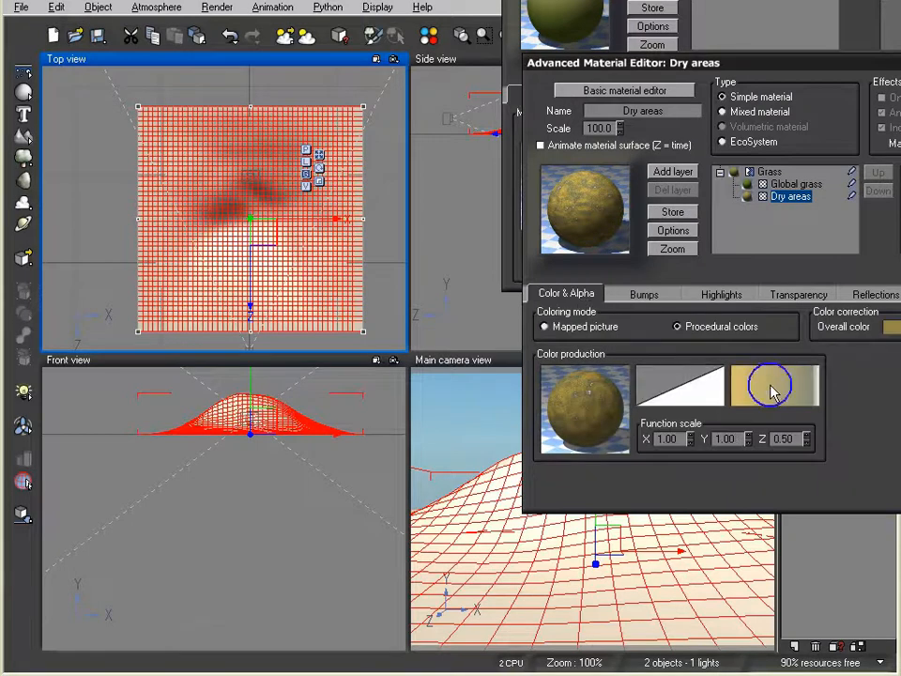
pyautogui.click(813, 395)
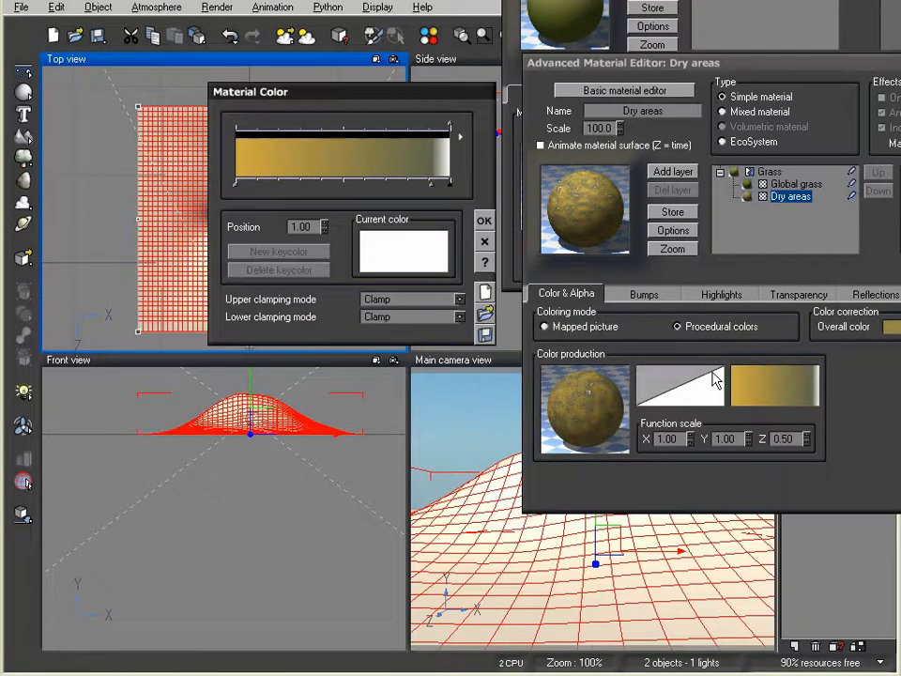
pyautogui.click(435, 261)
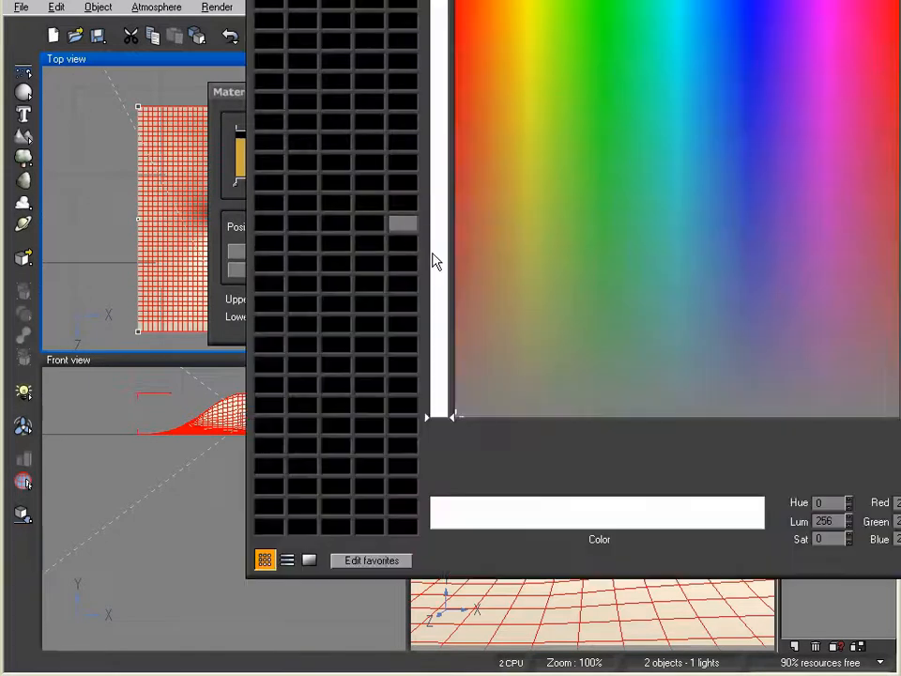
pyautogui.click(511, 125)
pyautogui.click(513, 124)
pyautogui.moveTo(510, 126); pyautogui.dragTo(542, 190)
pyautogui.press('Return')
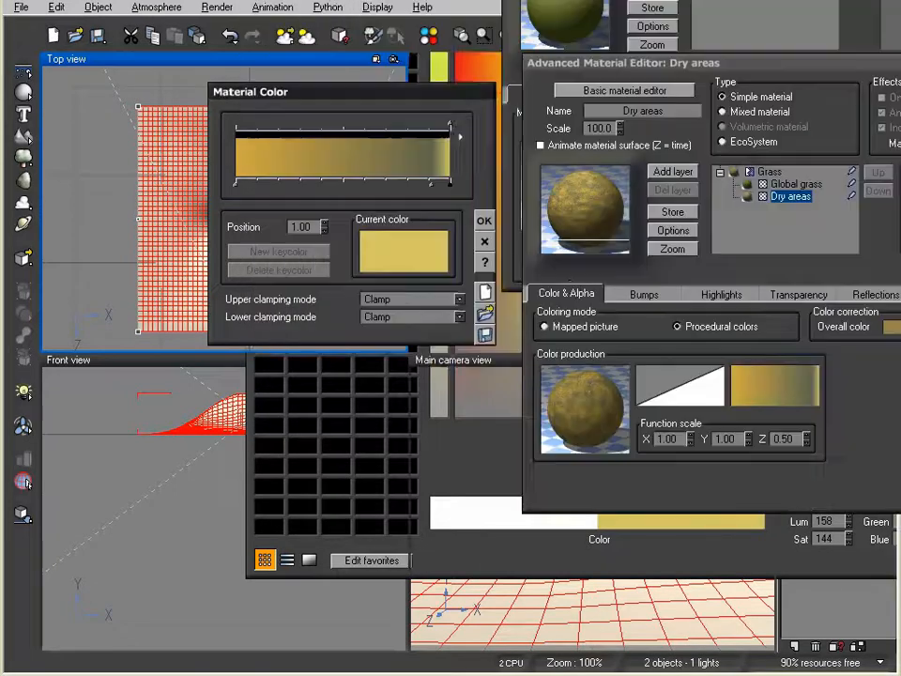
# Delete the grey-green keycolor from the Dry areas color map, leaving only yellow tones, and accept the material changes.
pyautogui.click(429, 188)
pyautogui.moveTo(429, 189); pyautogui.dragTo(359, 187)
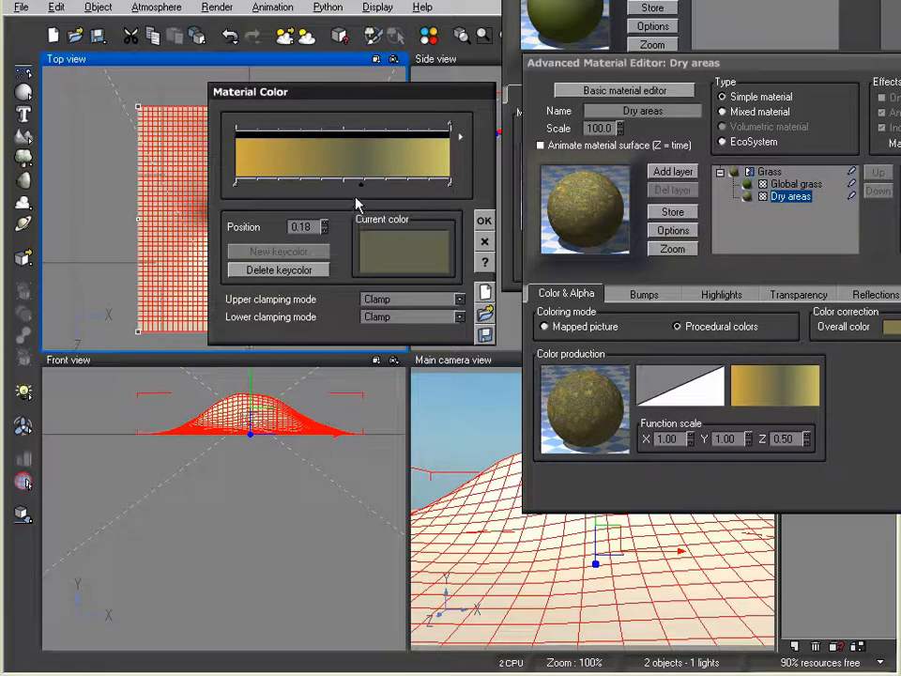
pyautogui.moveTo(360, 183); pyautogui.dragTo(359, 187)
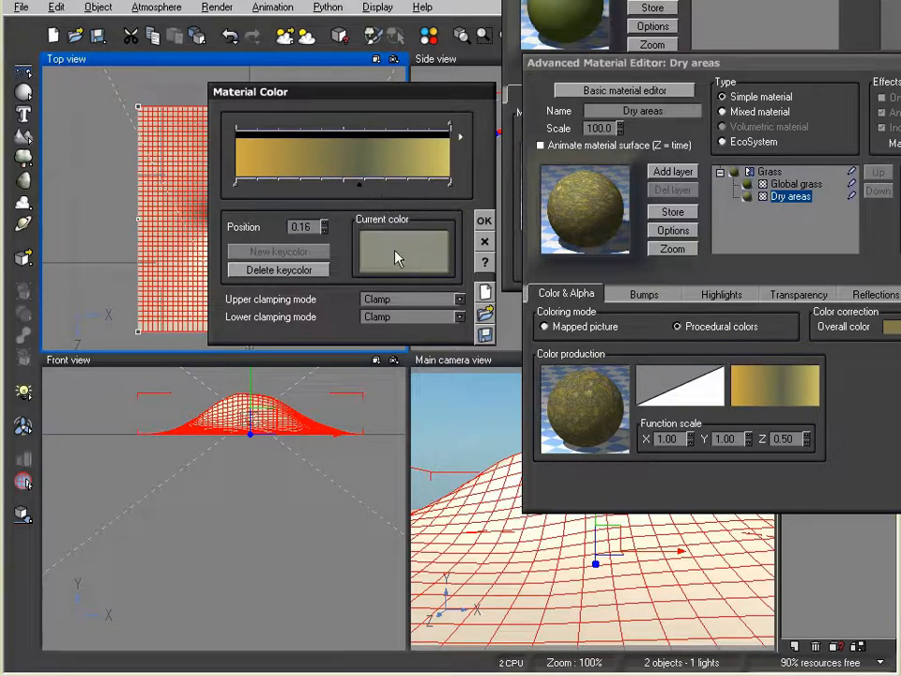
pyautogui.click(312, 271)
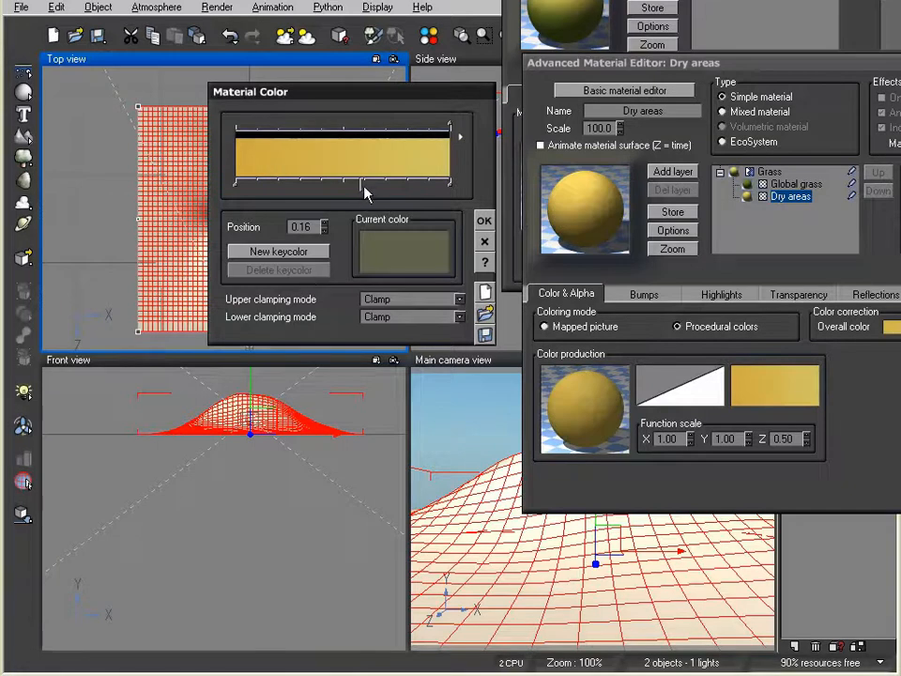
pyautogui.moveTo(362, 191); pyautogui.dragTo(347, 195)
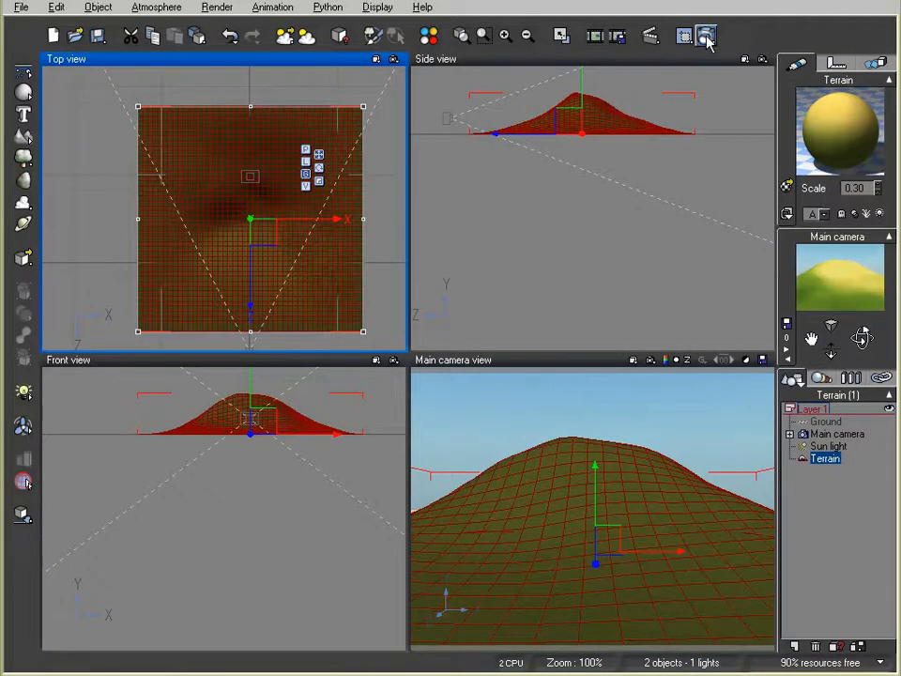
# Render the scene to the screen at Preview quality, check the hill's grass material, and close the render.
pyautogui.click(706, 37)
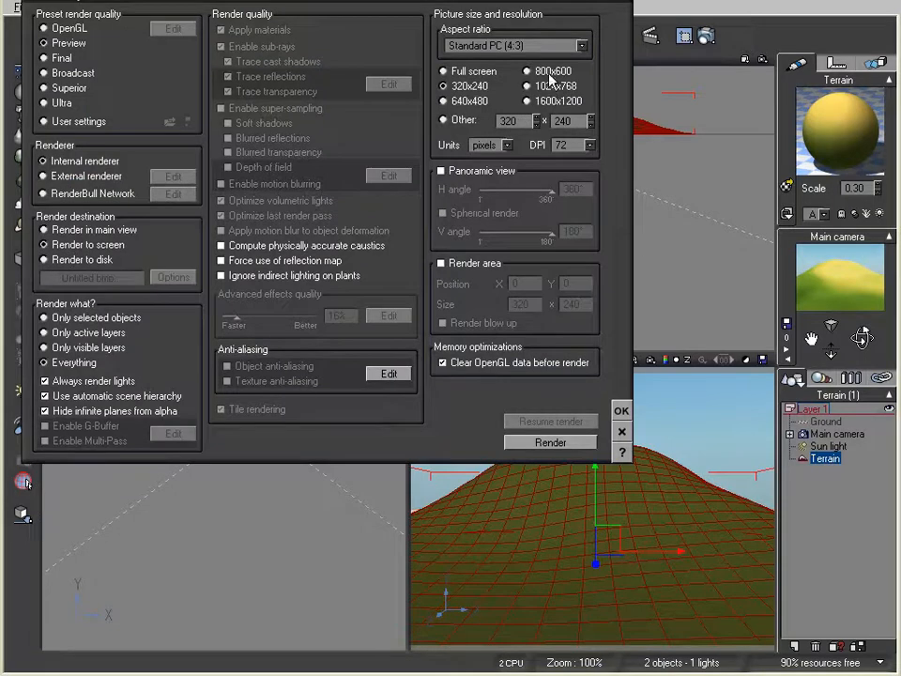
pyautogui.click(568, 442)
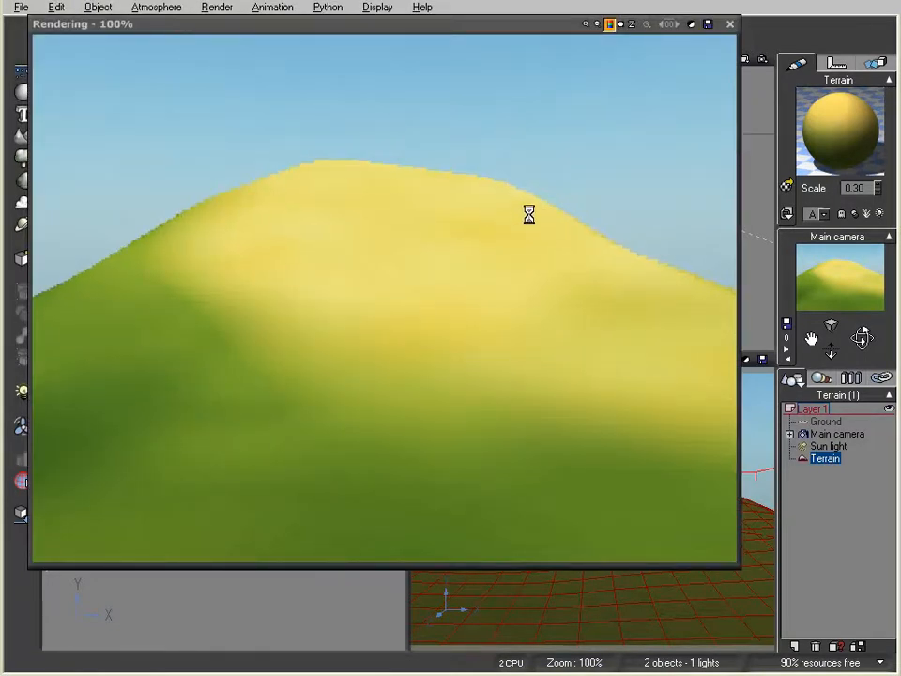
pyautogui.click(730, 25)
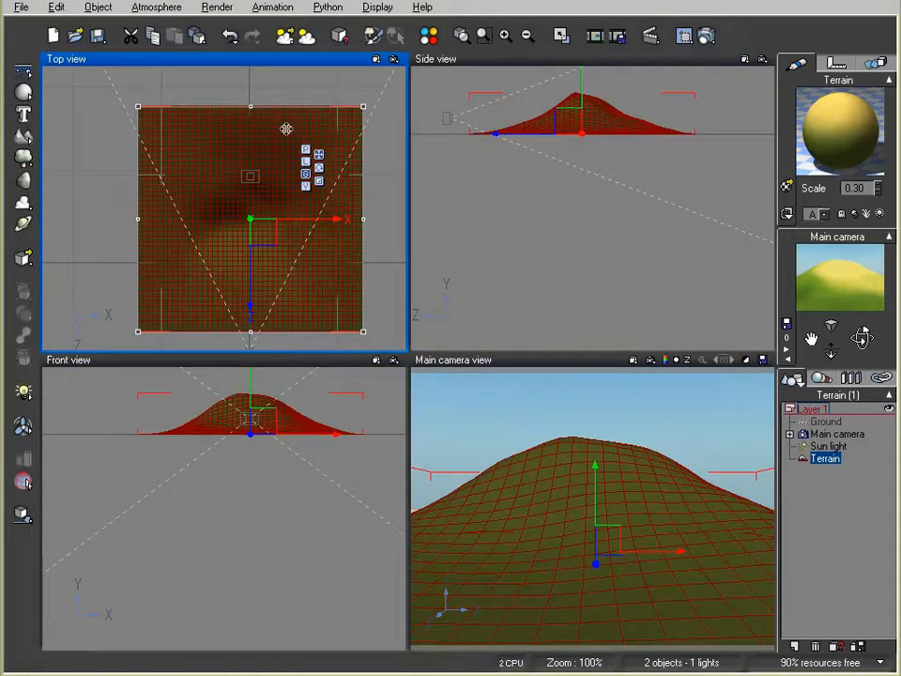
# Stretch the terrain wider along the X axis and reposition it so the hill is centred in front of the camera.
pyautogui.moveTo(286, 128); pyautogui.dragTo(198, 125)
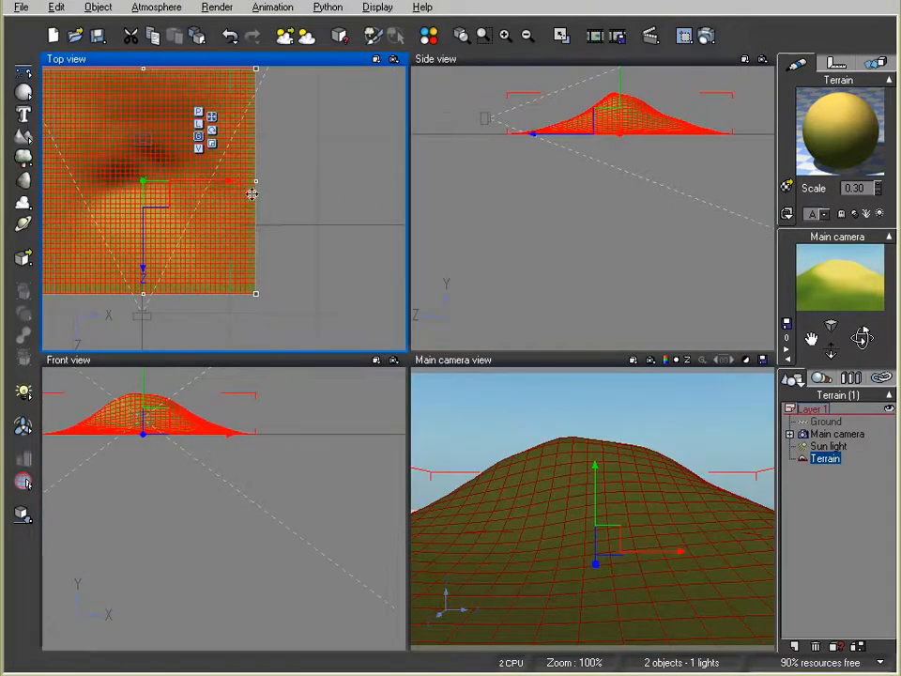
pyautogui.moveTo(255, 181); pyautogui.dragTo(364, 181)
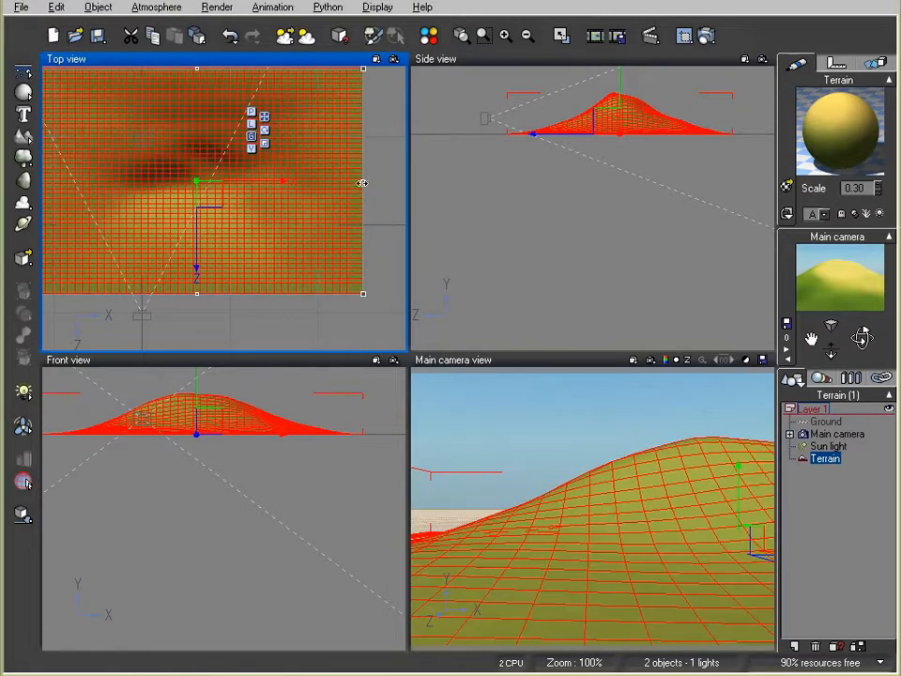
pyautogui.moveTo(223, 221); pyautogui.dragTo(278, 215)
# Reduce the terrain's height in the side view so the hill becomes flatter.
pyautogui.click(599, 191)
pyautogui.moveTo(599, 189); pyautogui.dragTo(613, 282, button='right')
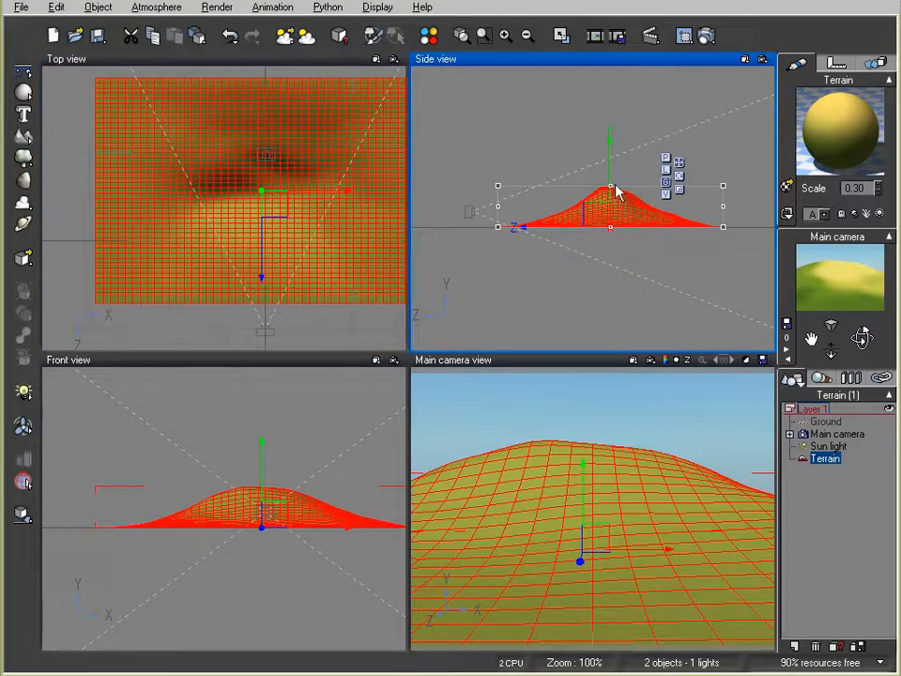
pyautogui.moveTo(615, 192); pyautogui.dragTo(613, 204)
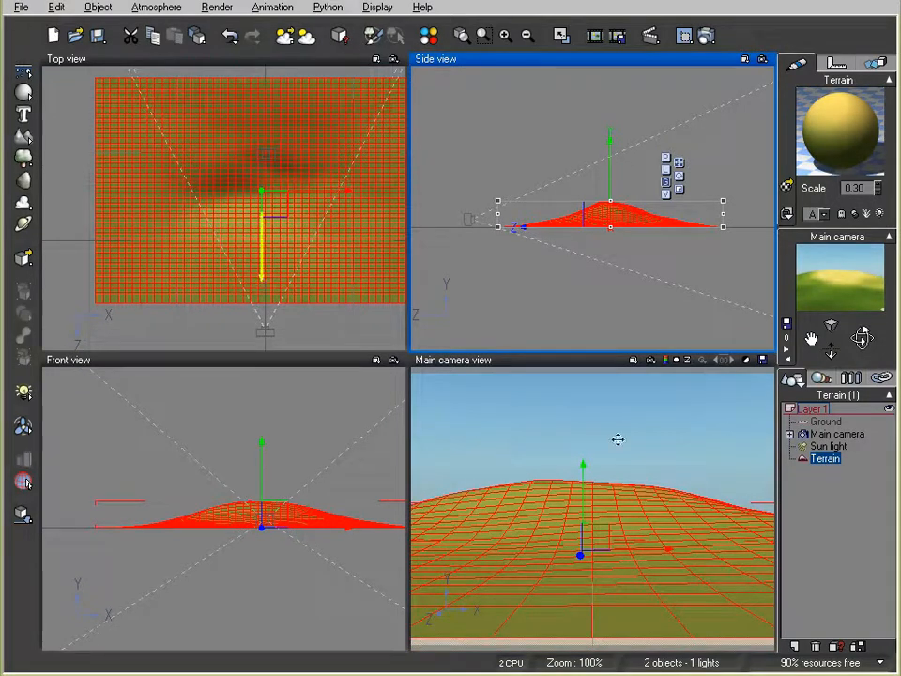
# Add a new layer, expand the Tree and Tree0 groups in Layer 2, and clear the selection.
pyautogui.click(795, 646)
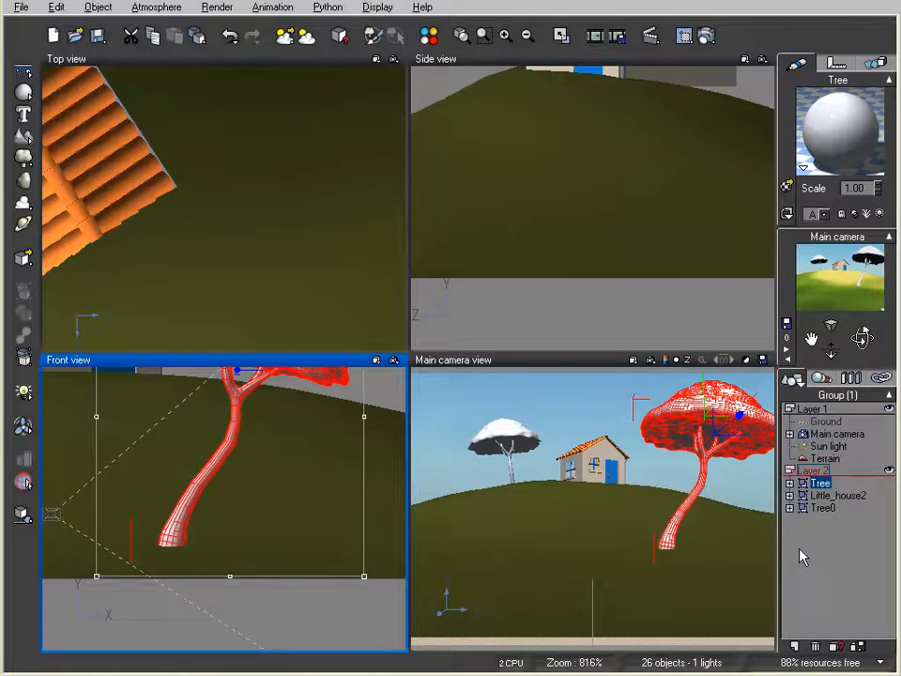
pyautogui.click(789, 508)
pyautogui.click(789, 482)
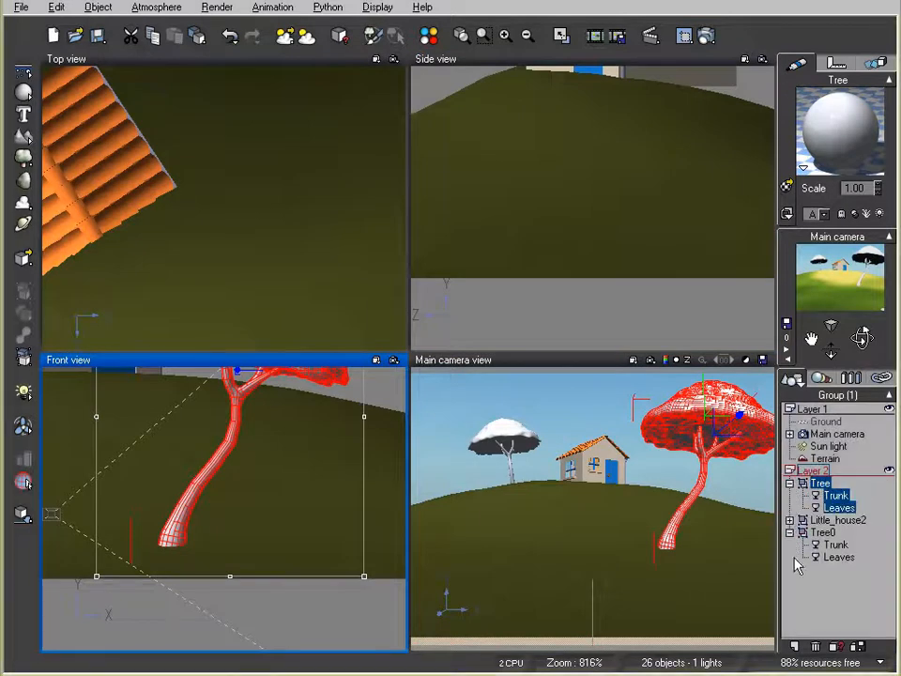
pyautogui.click(815, 603)
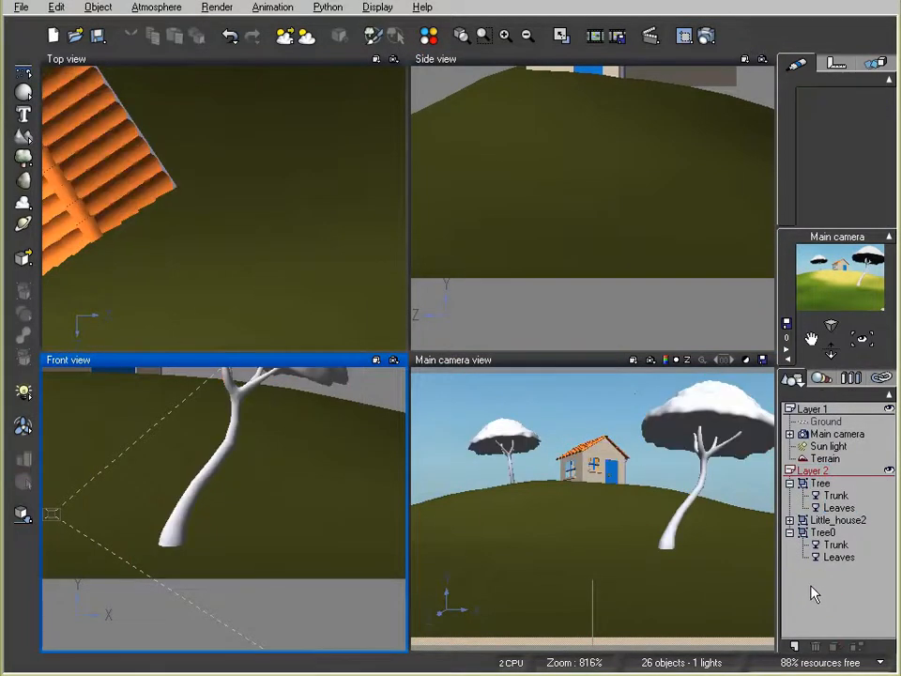
# Reset the material of the Leaves object in the Tree group.
pyautogui.click(838, 508)
pyautogui.doubleClick(820, 143)
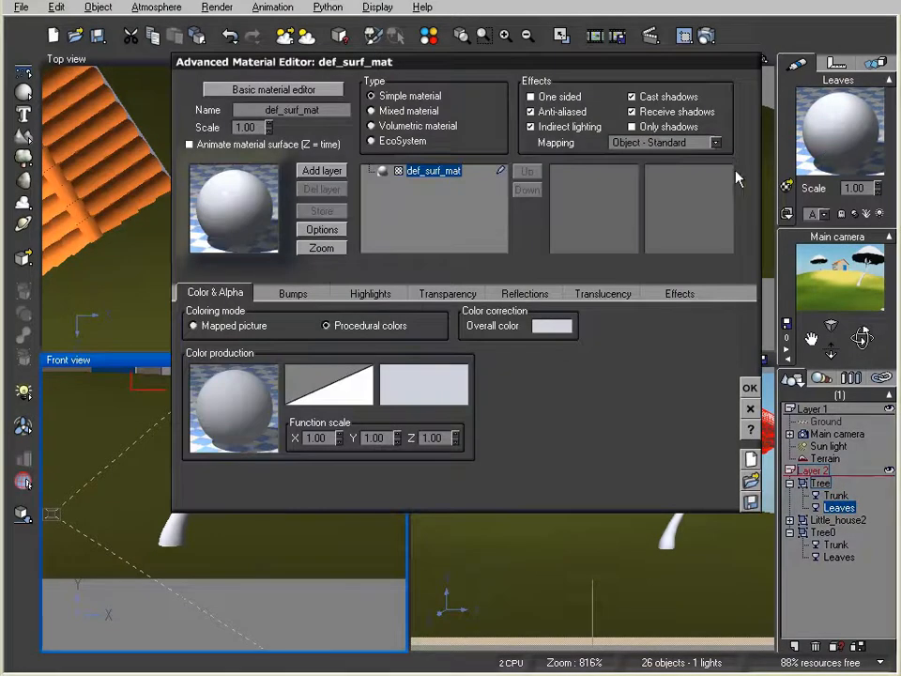
pyautogui.click(750, 409)
pyautogui.rightClick(823, 142)
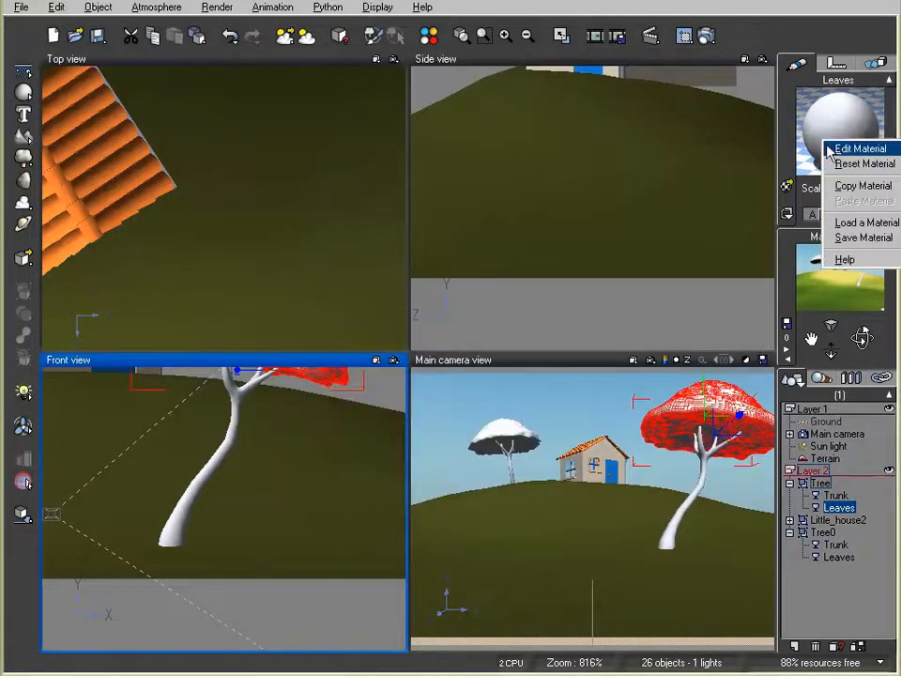
pyautogui.click(841, 167)
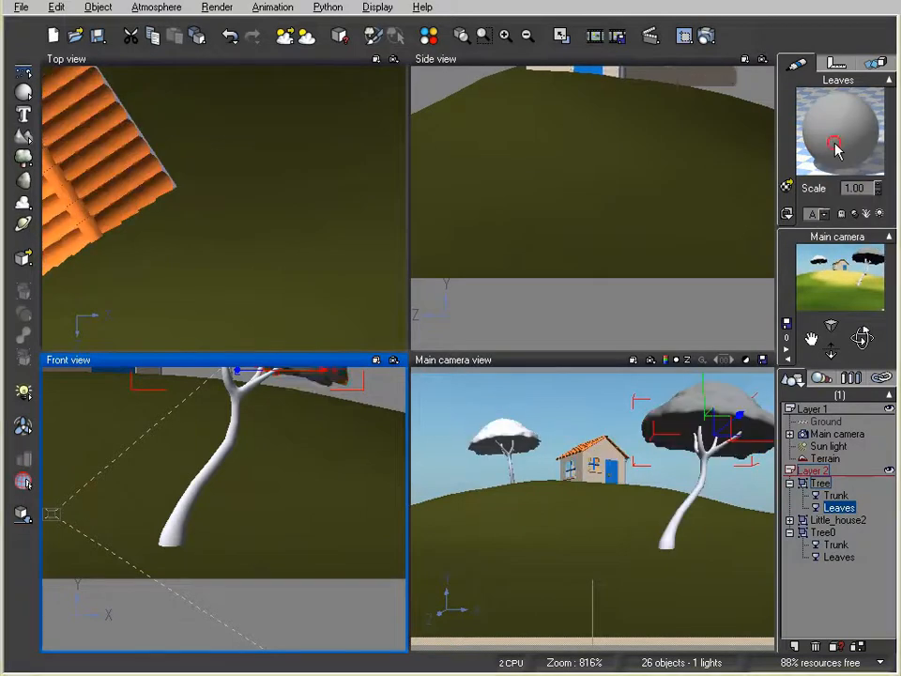
# Switch the Leaves material's coloring mode to Mapped picture and open the picture library.
pyautogui.doubleClick(834, 142)
pyautogui.click(216, 326)
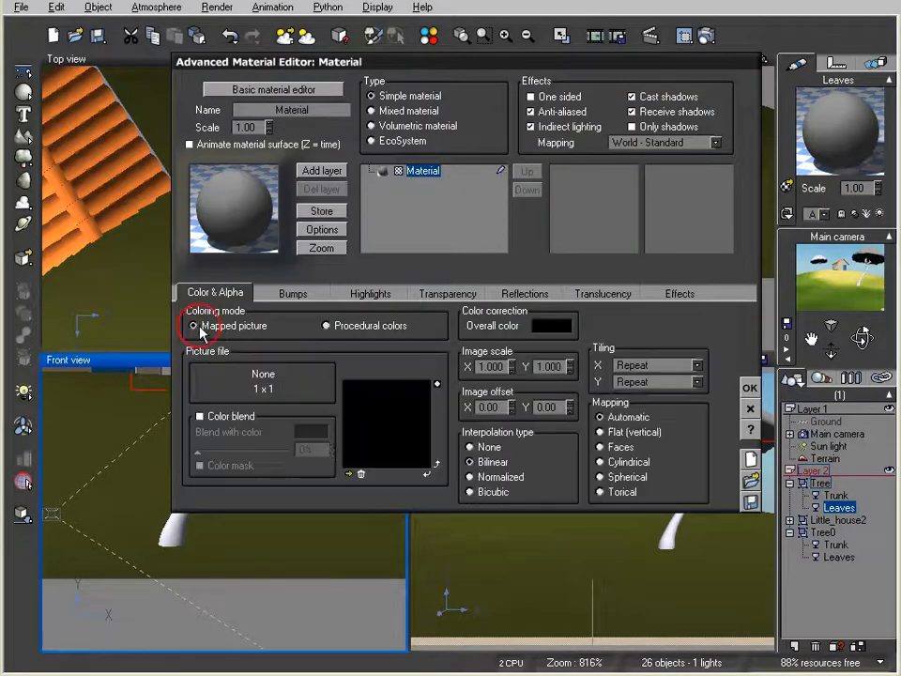
pyautogui.click(346, 476)
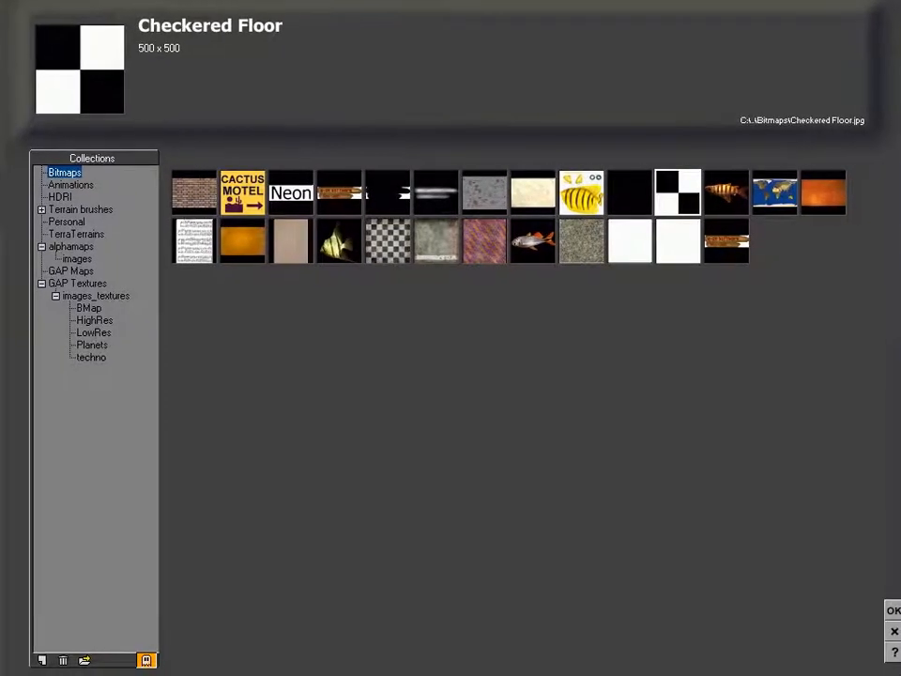
pyautogui.click(41, 660)
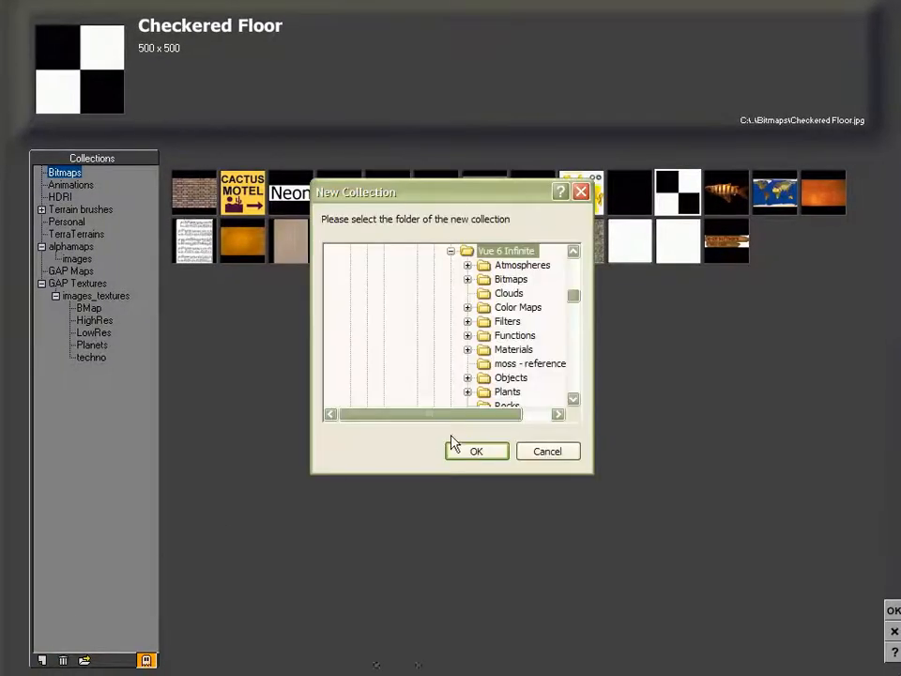
pyautogui.moveTo(573, 296); pyautogui.dragTo(572, 261)
pyautogui.click(378, 251)
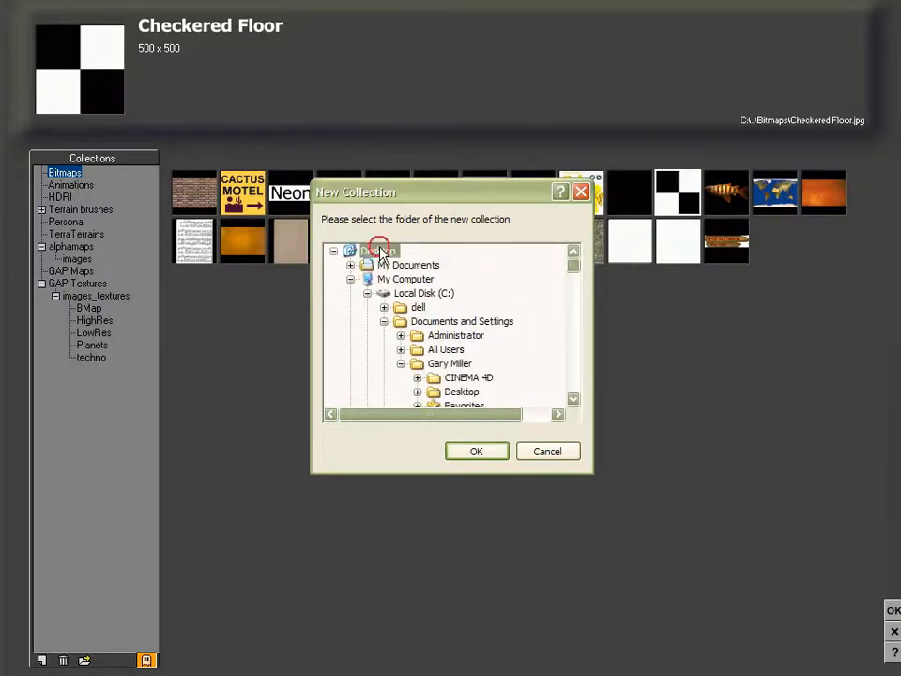
pyautogui.doubleClick(380, 252)
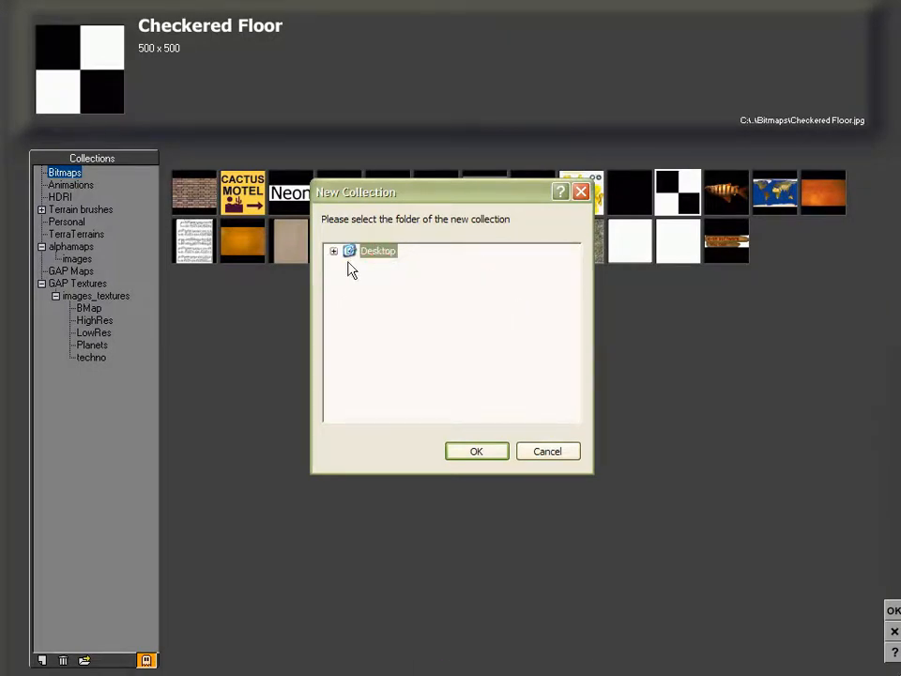
pyautogui.click(333, 251)
pyautogui.click(395, 280)
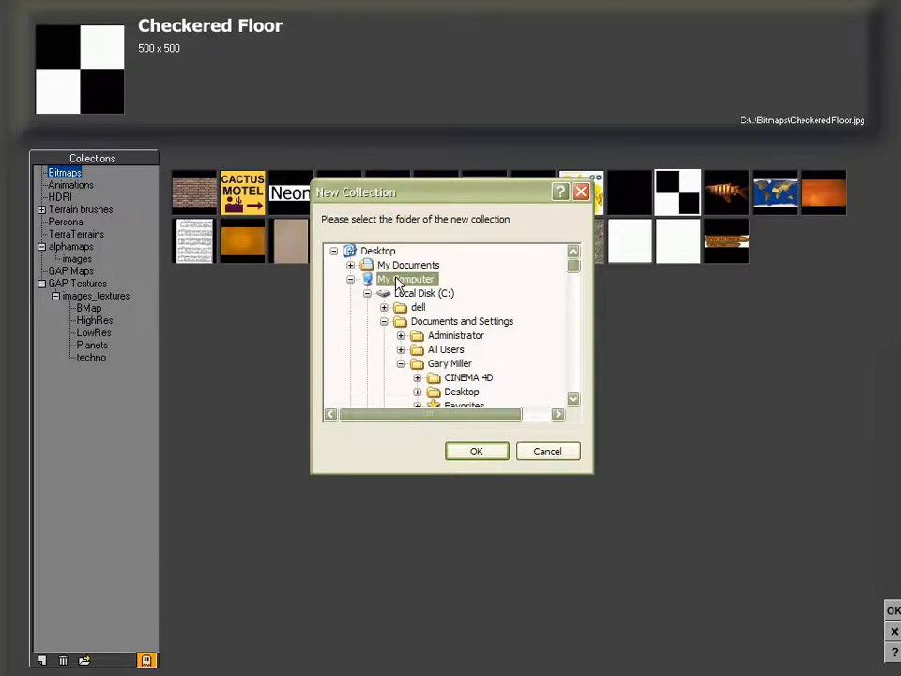
pyautogui.click(546, 449)
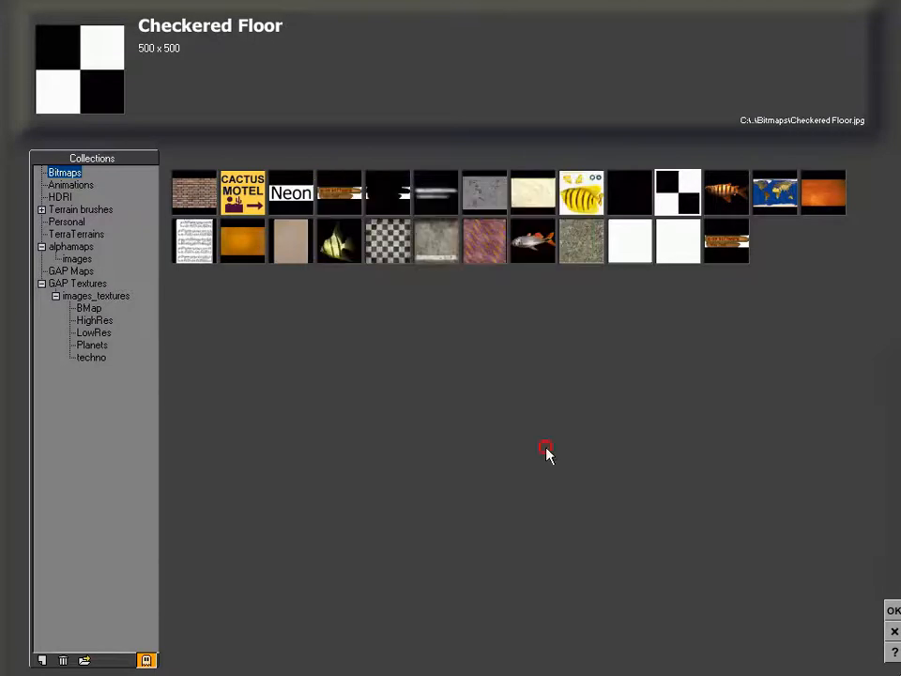
# Load Leaf2.JPG from the Desktop as the Leaves material's color picture.
pyautogui.click(85, 661)
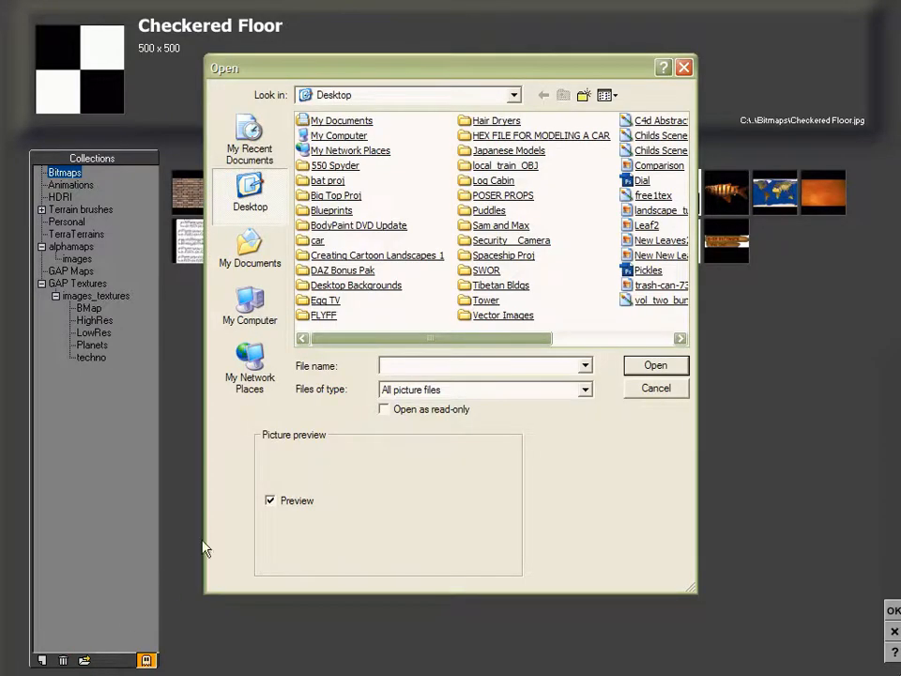
pyautogui.scroll(-1, 579, 301)
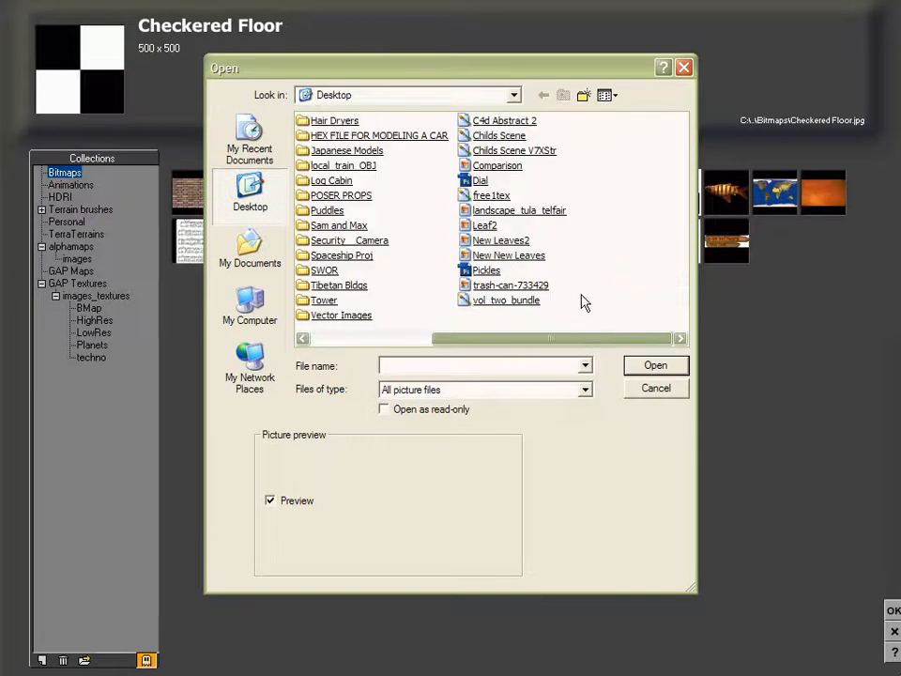
pyautogui.click(485, 226)
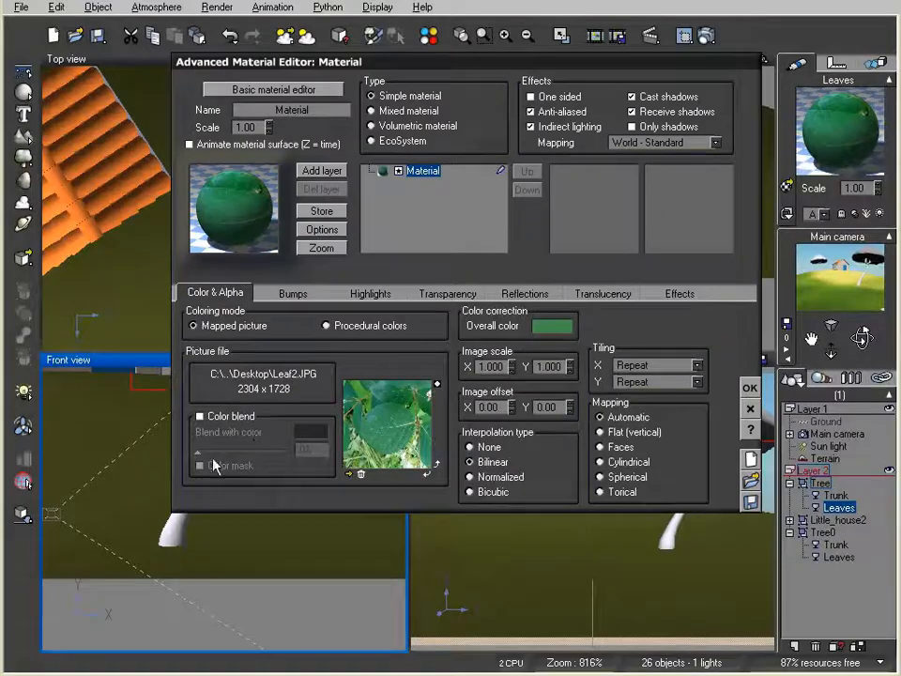
# Use New Leaves2.jpg from the Desktop as the Leaves material's color picture, accept it, and copy the material to the Leaves of Tree0.
pyautogui.click(349, 475)
pyautogui.click(83, 660)
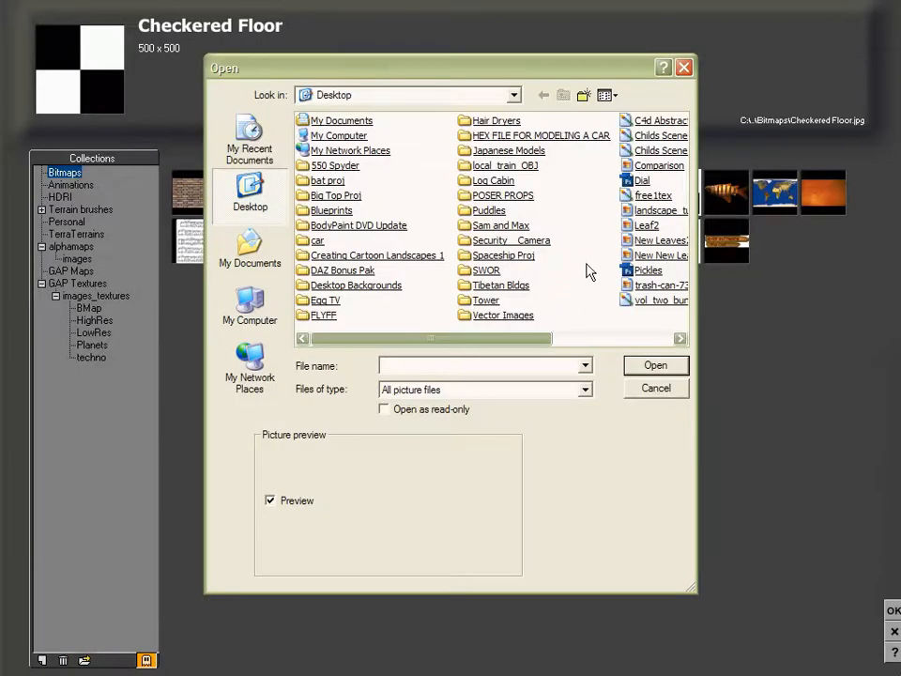
pyautogui.click(631, 241)
pyautogui.click(630, 239)
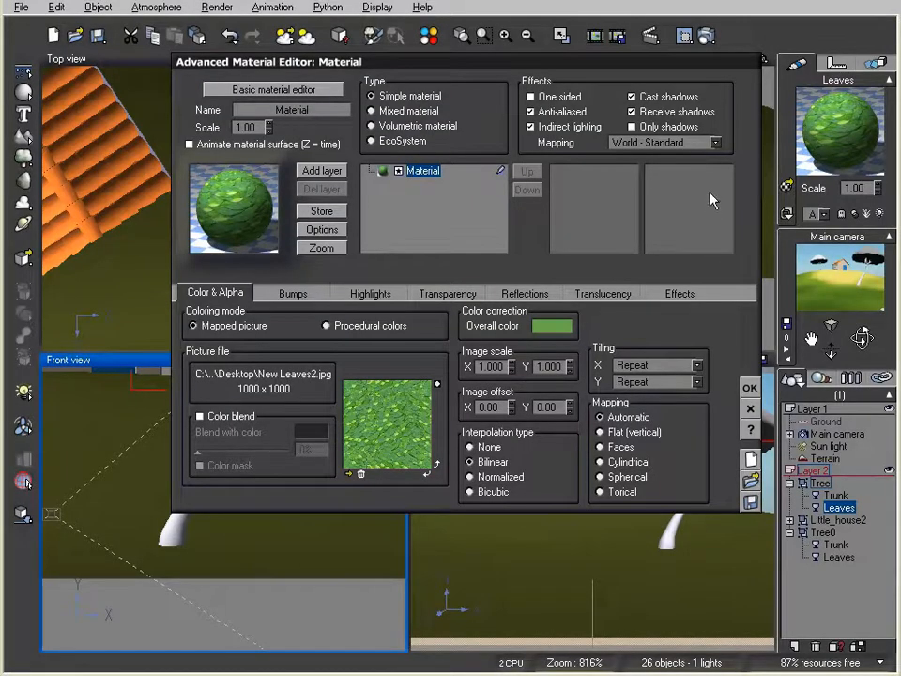
pyautogui.click(751, 389)
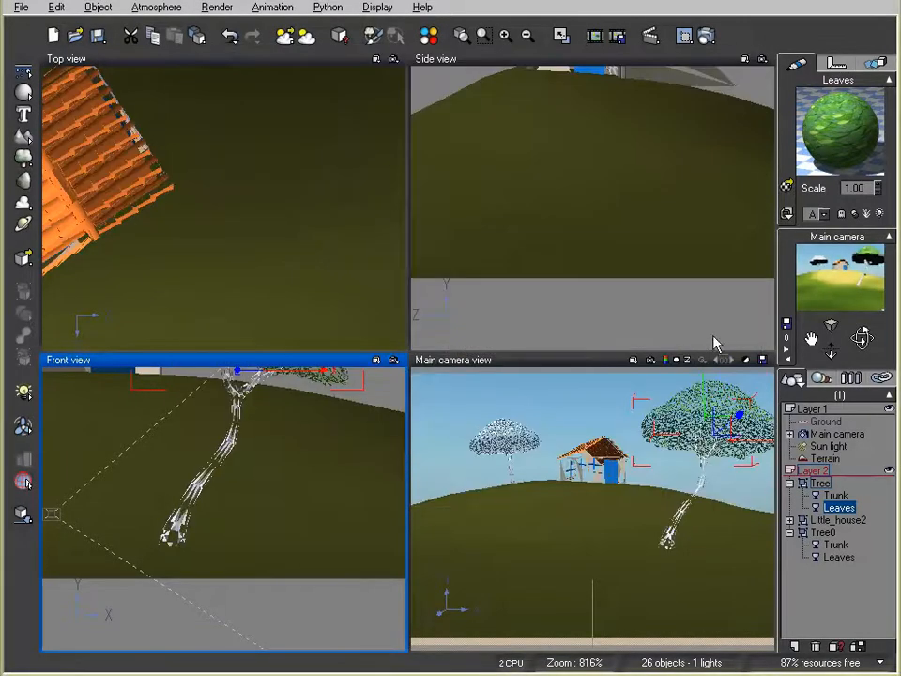
pyautogui.moveTo(855, 137); pyautogui.dragTo(837, 565)
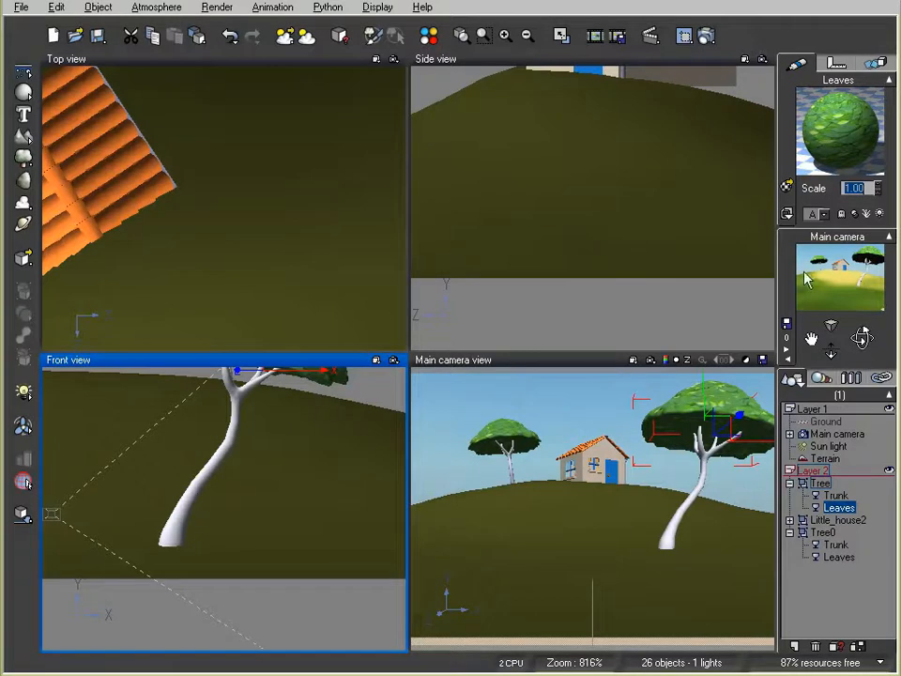
# Assign the Light Colored Pine Tree Bark material from the GAP Mats trees collection to the Tree group's Trunk and test-render the scene.
pyautogui.click(836, 494)
pyautogui.rightClick(859, 155)
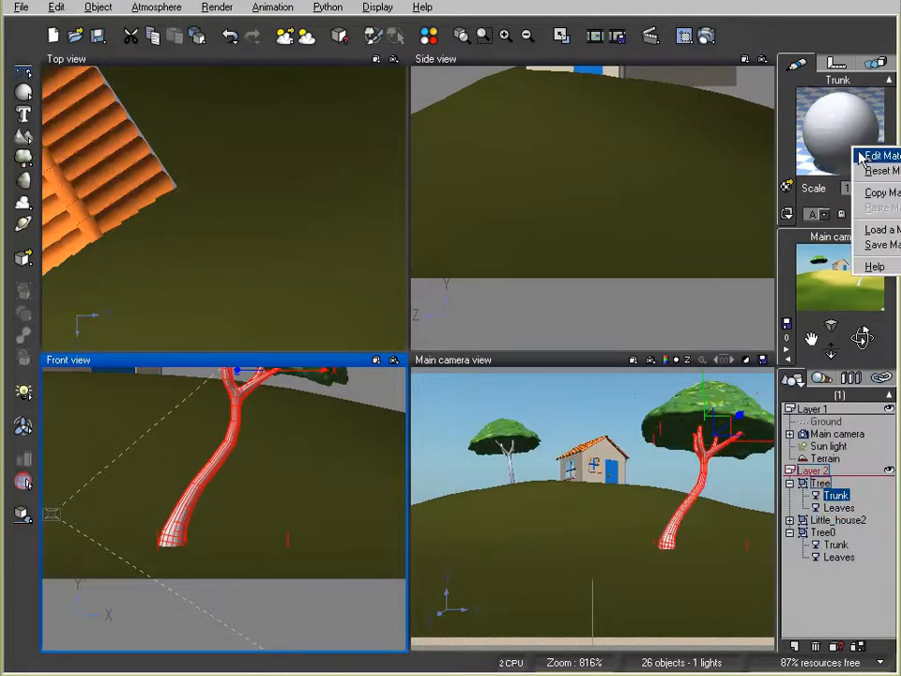
pyautogui.click(875, 156)
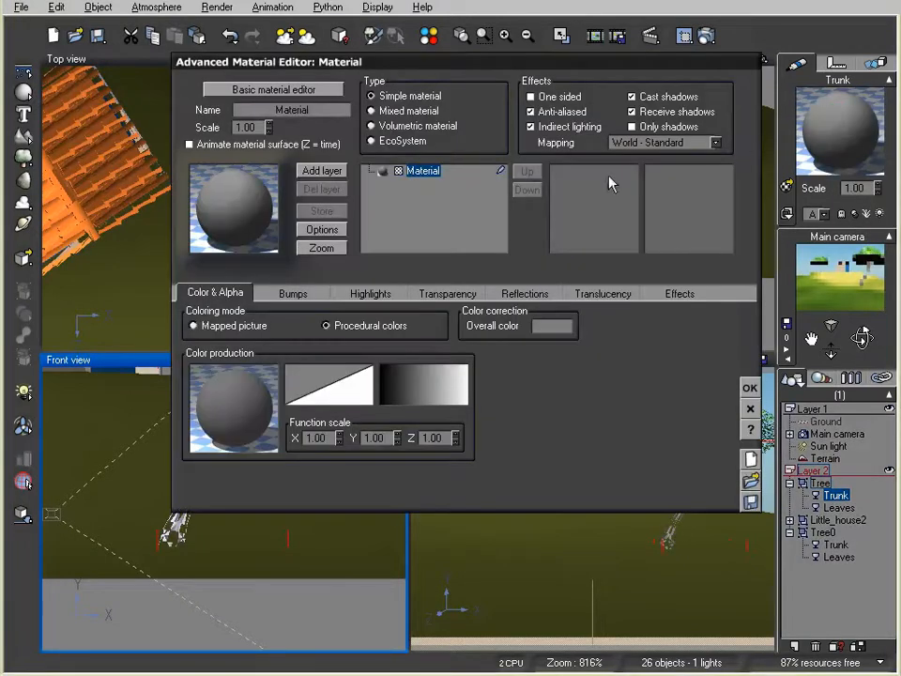
pyautogui.click(234, 209)
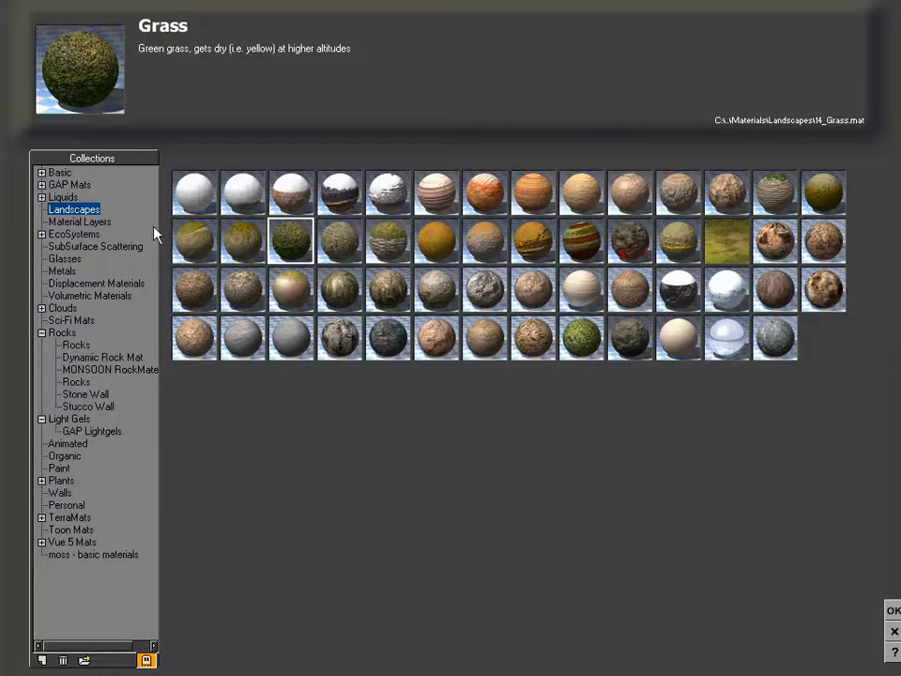
pyautogui.click(42, 185)
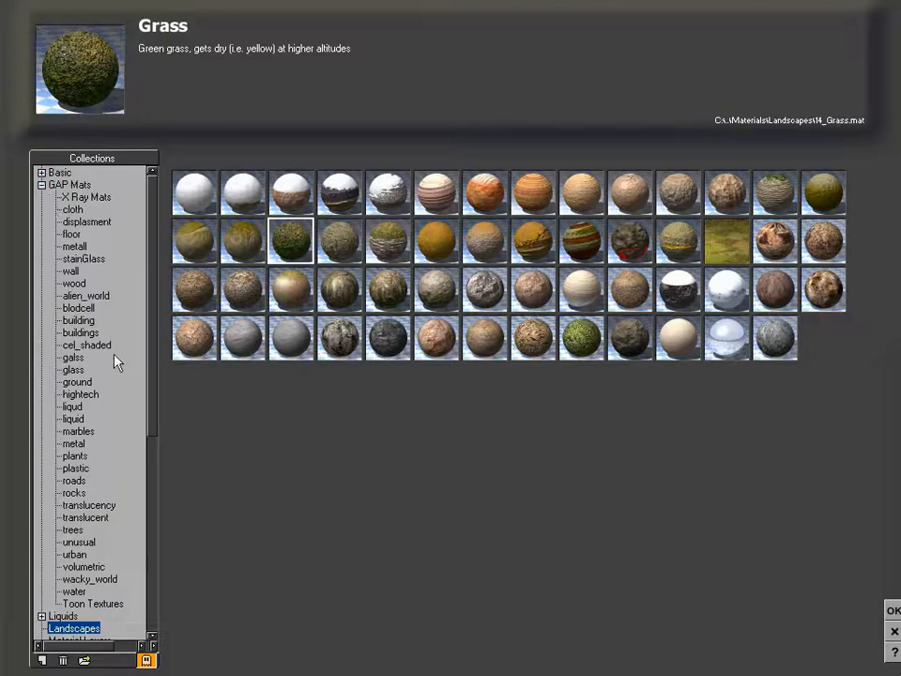
pyautogui.click(71, 531)
pyautogui.click(383, 191)
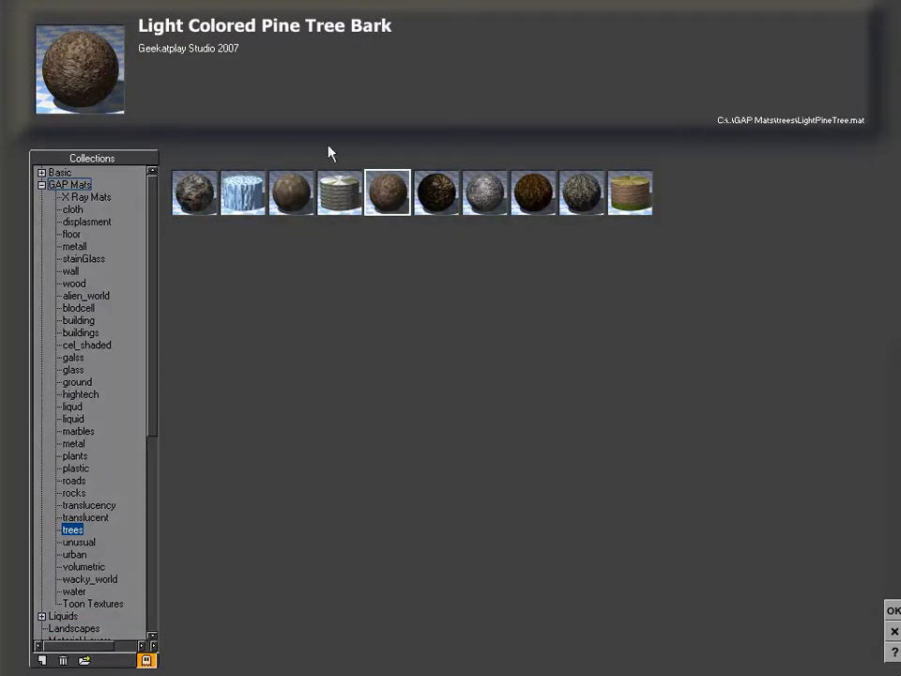
pyautogui.click(893, 609)
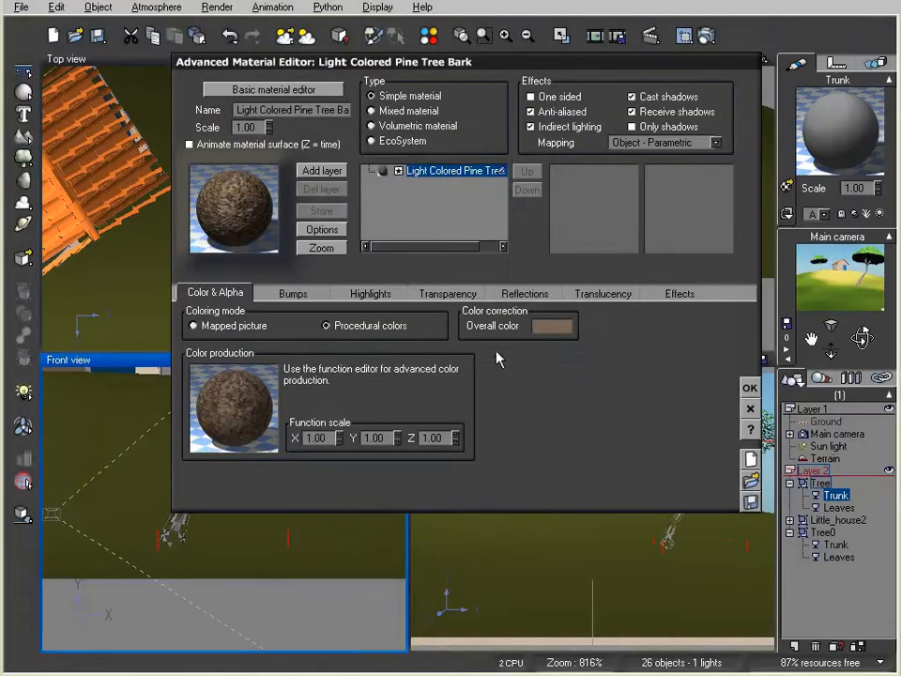
pyautogui.click(749, 387)
pyautogui.click(706, 35)
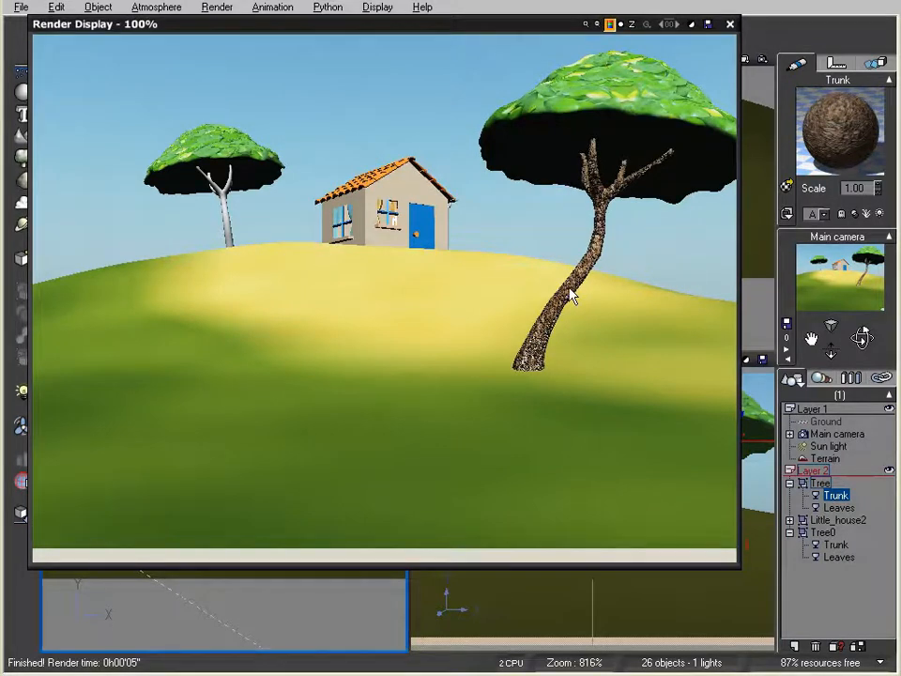
pyautogui.click(730, 24)
# Add the Brown material as a layer over the Trunk's bark, with Alpha boost at -19%, and test-render the scene.
pyautogui.doubleClick(826, 128)
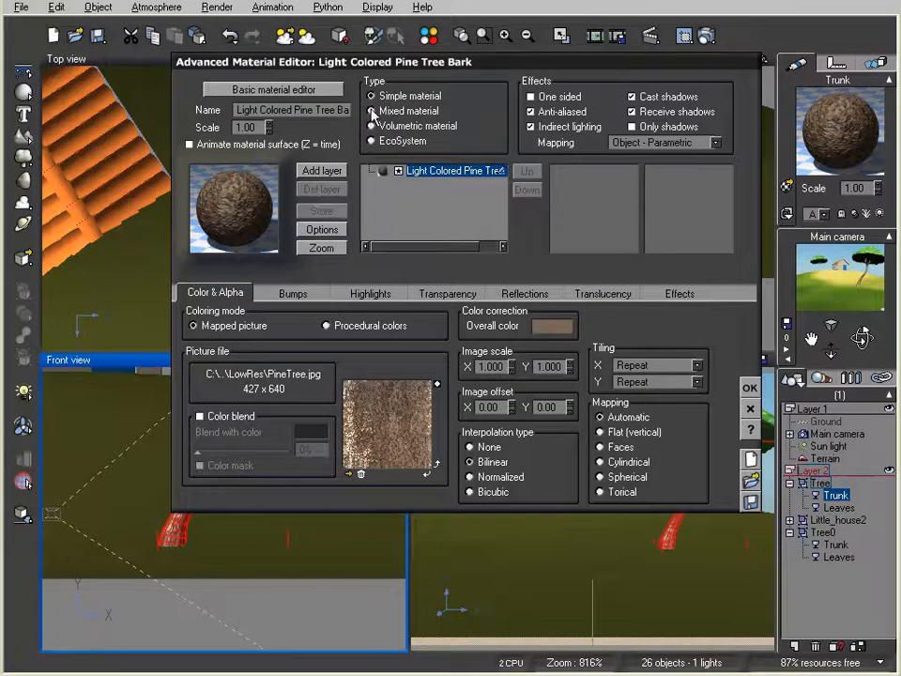
pyautogui.click(322, 171)
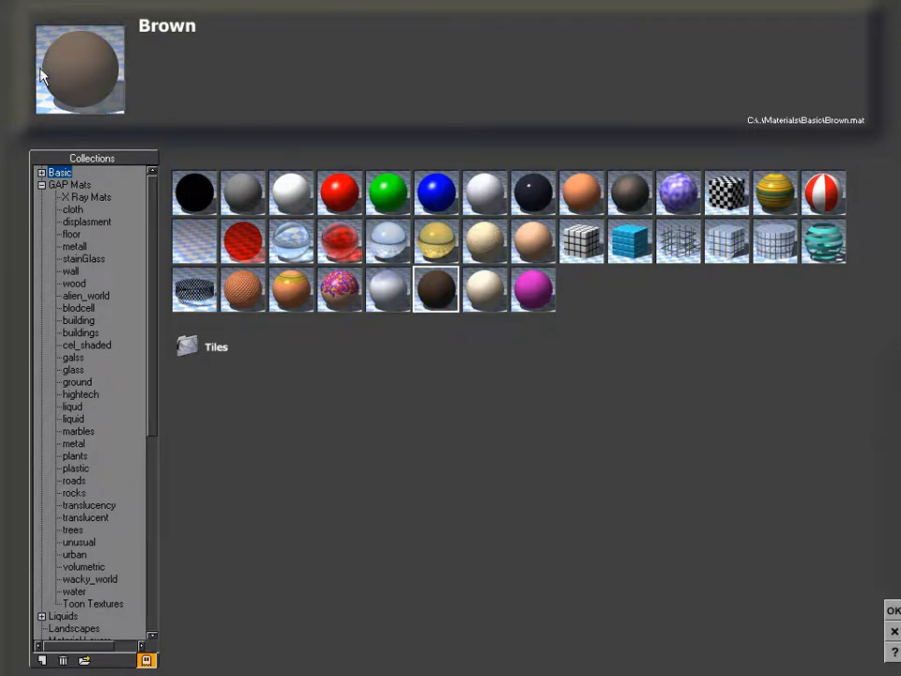
pyautogui.click(891, 609)
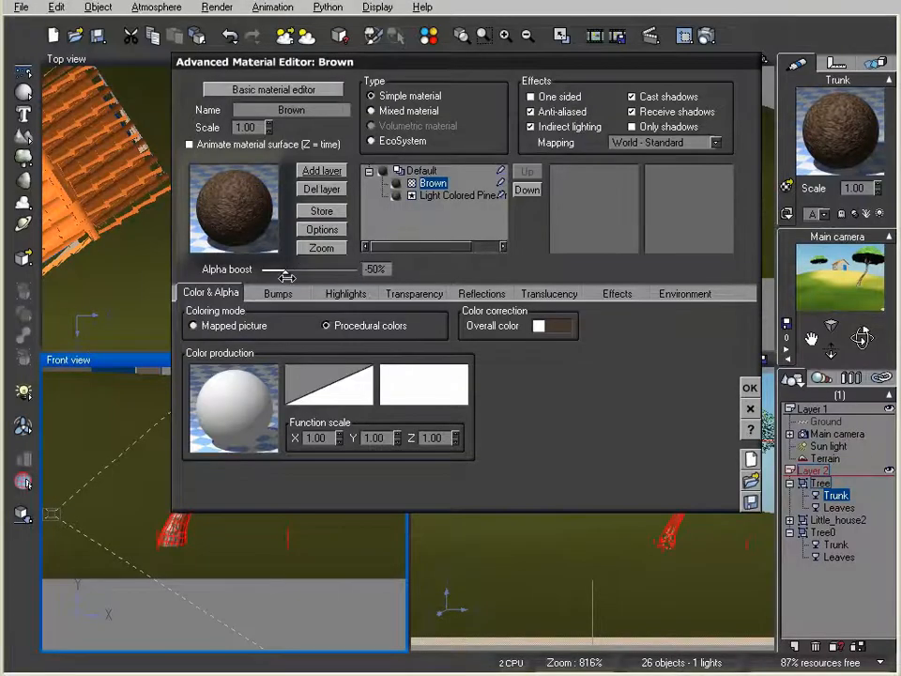
pyautogui.moveTo(285, 272); pyautogui.dragTo(302, 271)
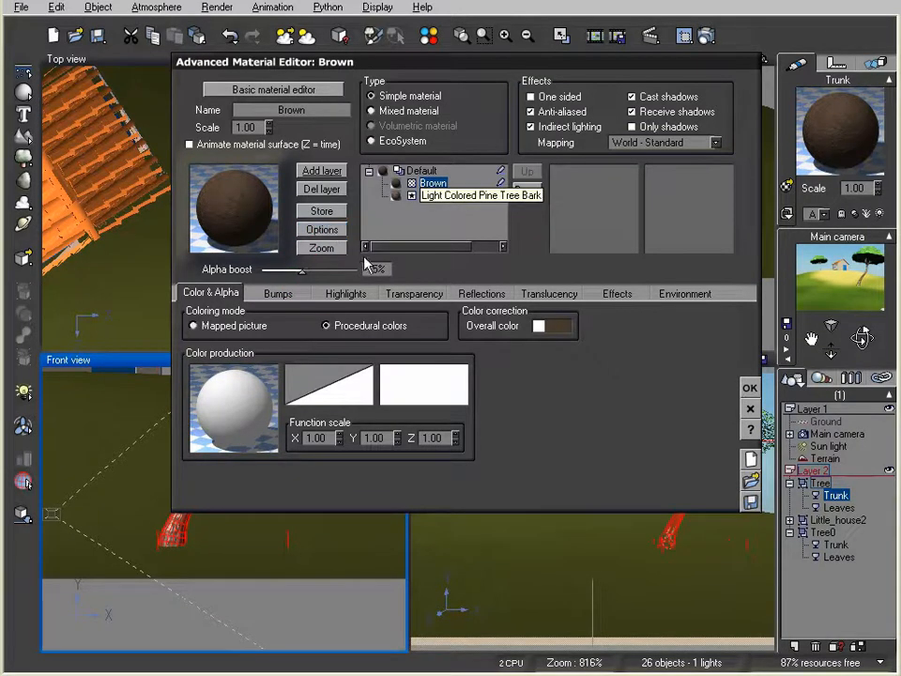
pyautogui.moveTo(330, 271); pyautogui.dragTo(328, 271)
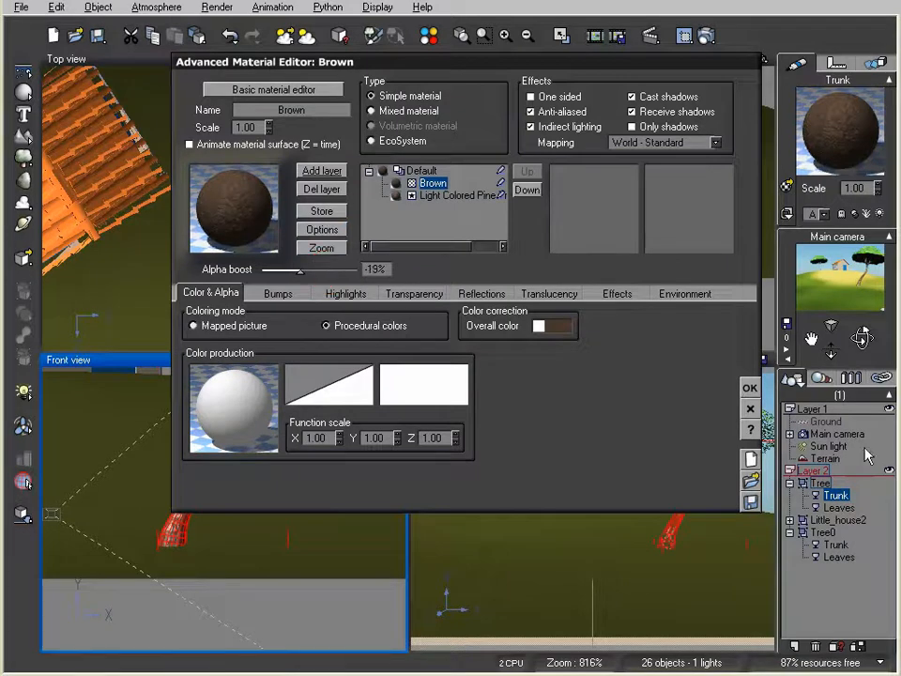
pyautogui.click(749, 388)
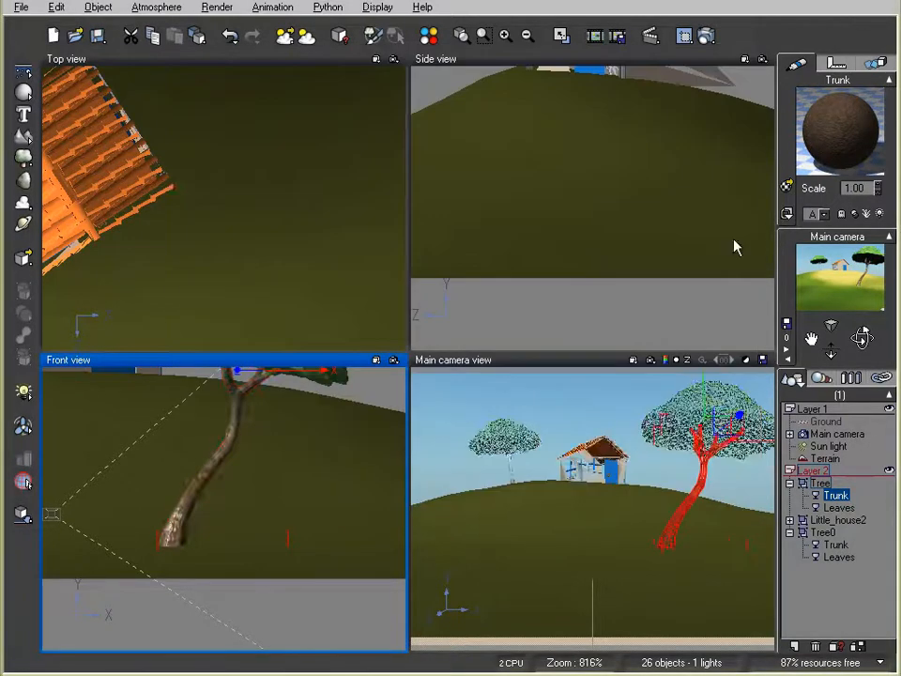
pyautogui.click(705, 35)
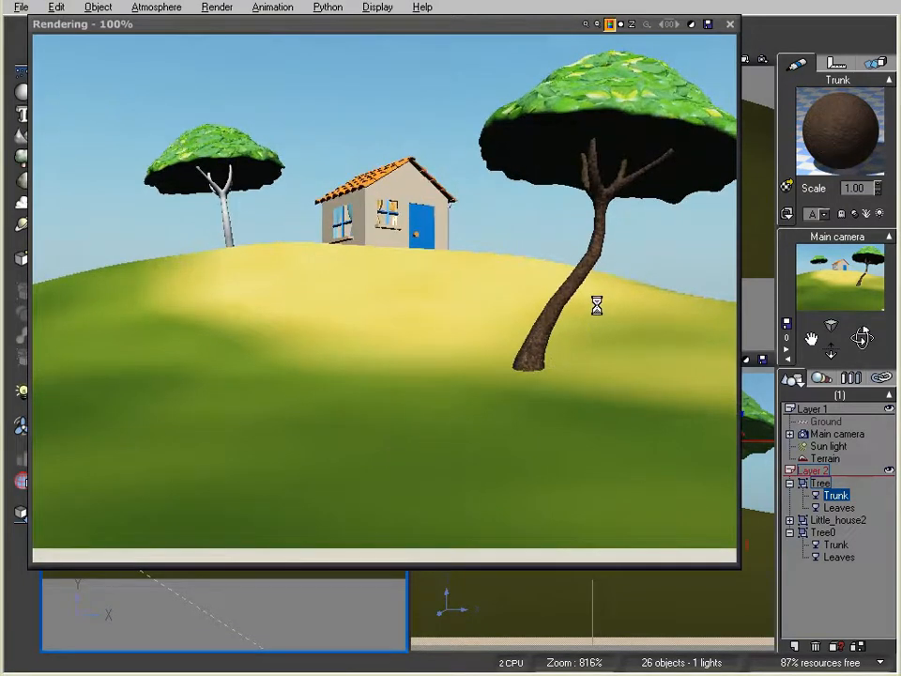
pyautogui.click(730, 25)
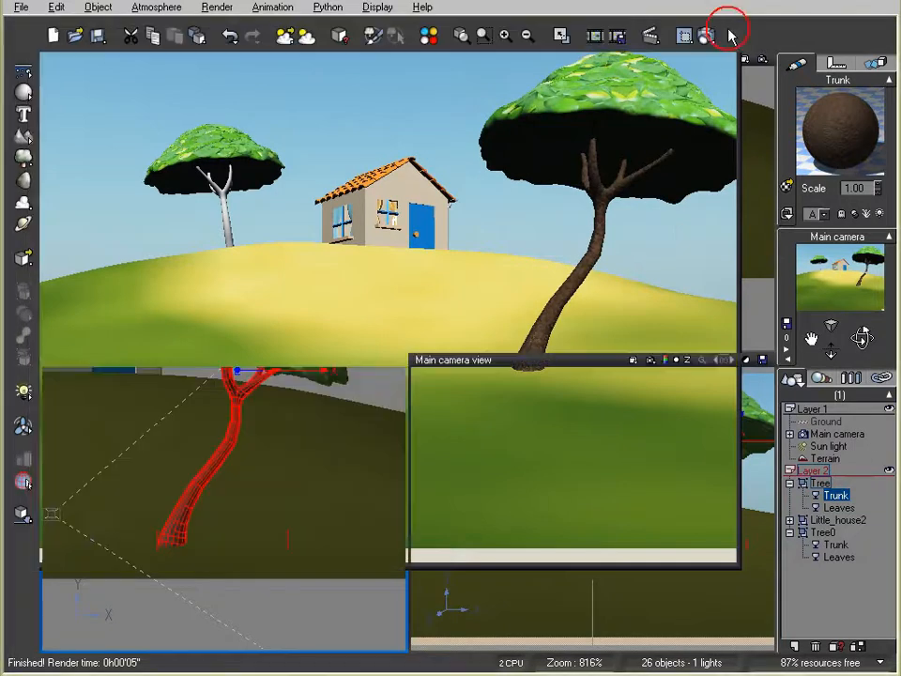
# Set the Brown layer's Alpha boost to -8% in the Trunk material and test-render the scene.
pyautogui.doubleClick(838, 116)
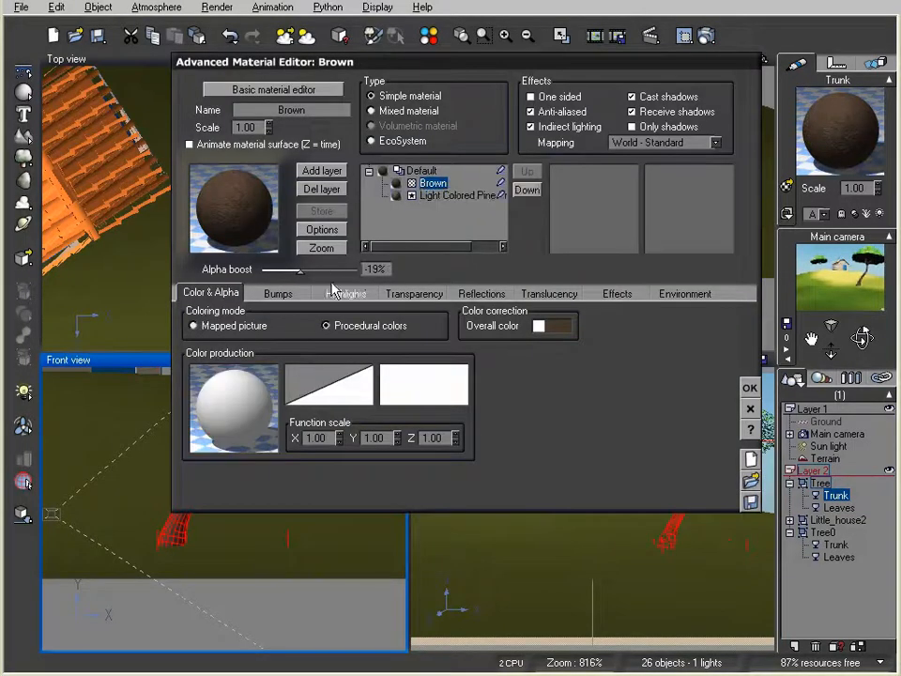
pyautogui.moveTo(323, 269); pyautogui.dragTo(329, 269)
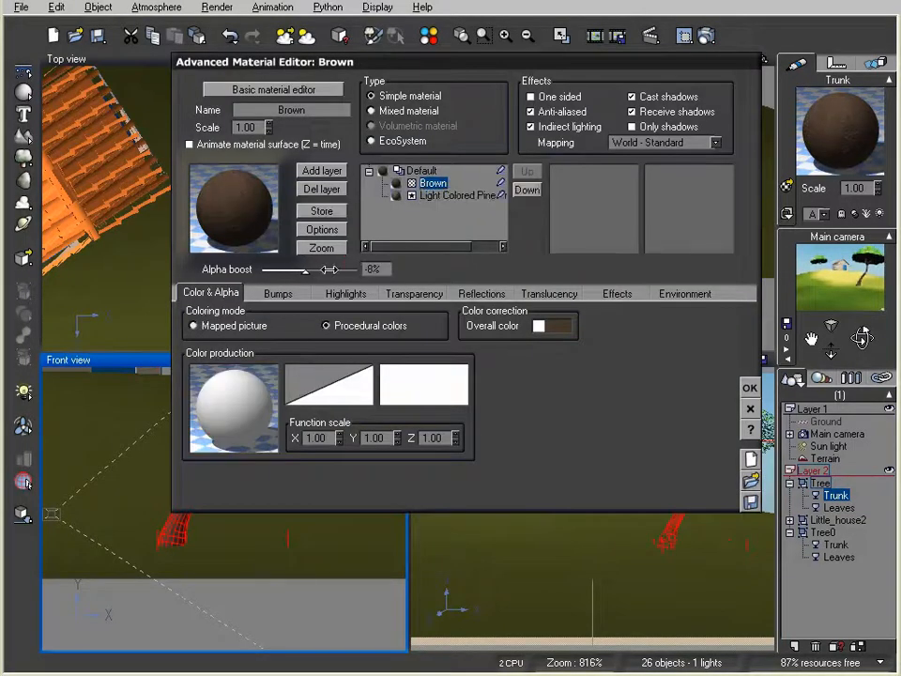
pyautogui.click(749, 388)
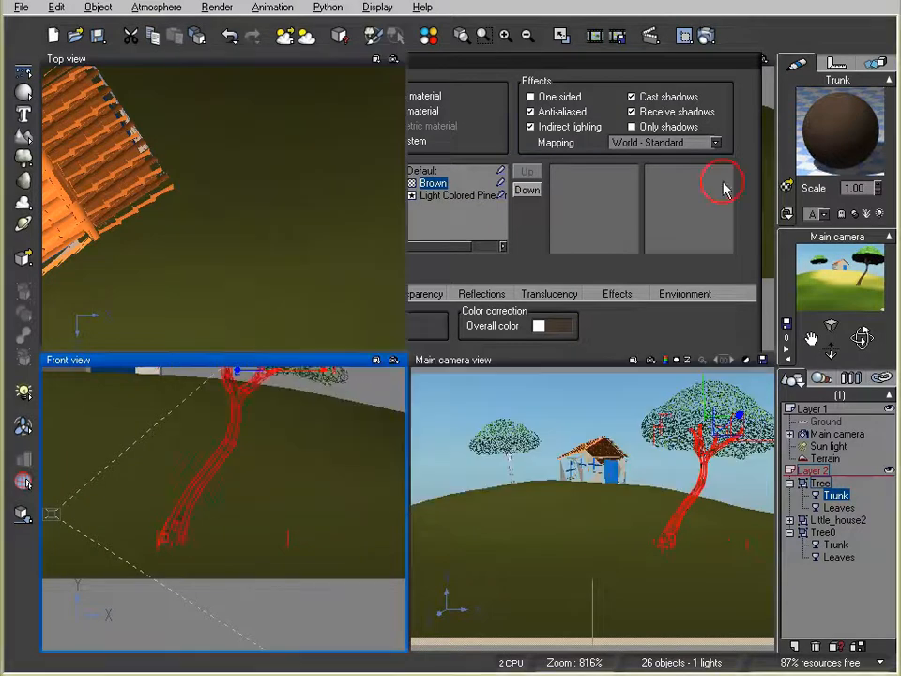
pyautogui.click(706, 36)
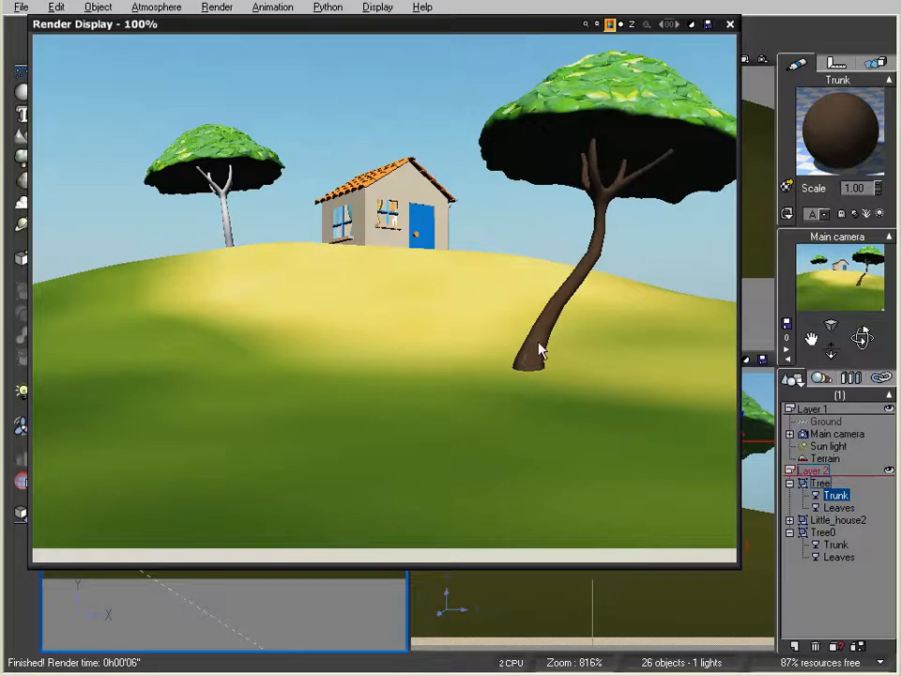
pyautogui.click(730, 23)
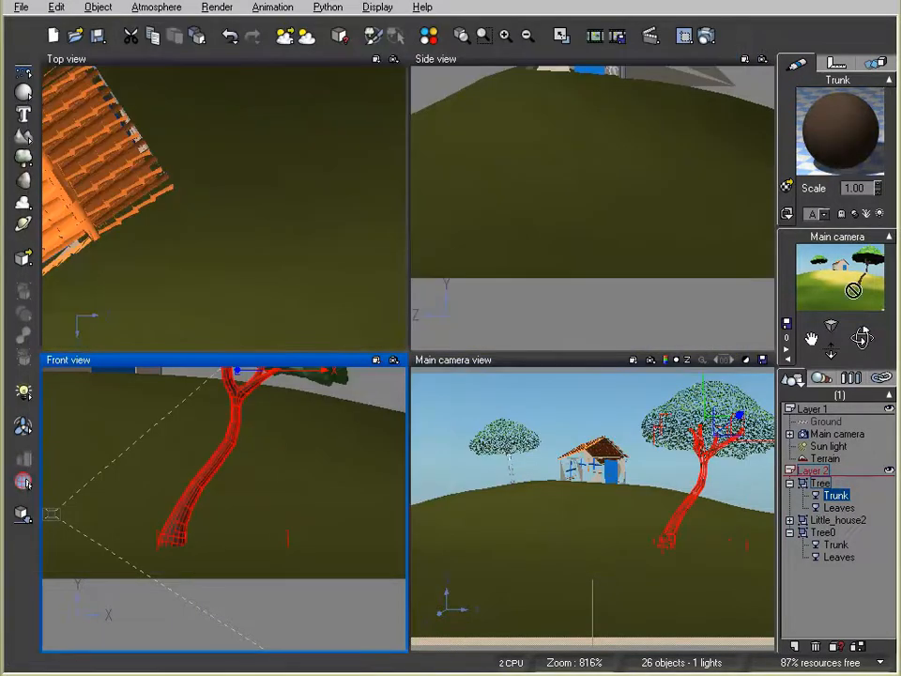
# Copy the brown bark material from the Tree group's Trunk to the Trunk of Tree0.
pyautogui.click(838, 507)
pyautogui.click(835, 545)
pyautogui.moveTo(838, 540); pyautogui.dragTo(837, 543)
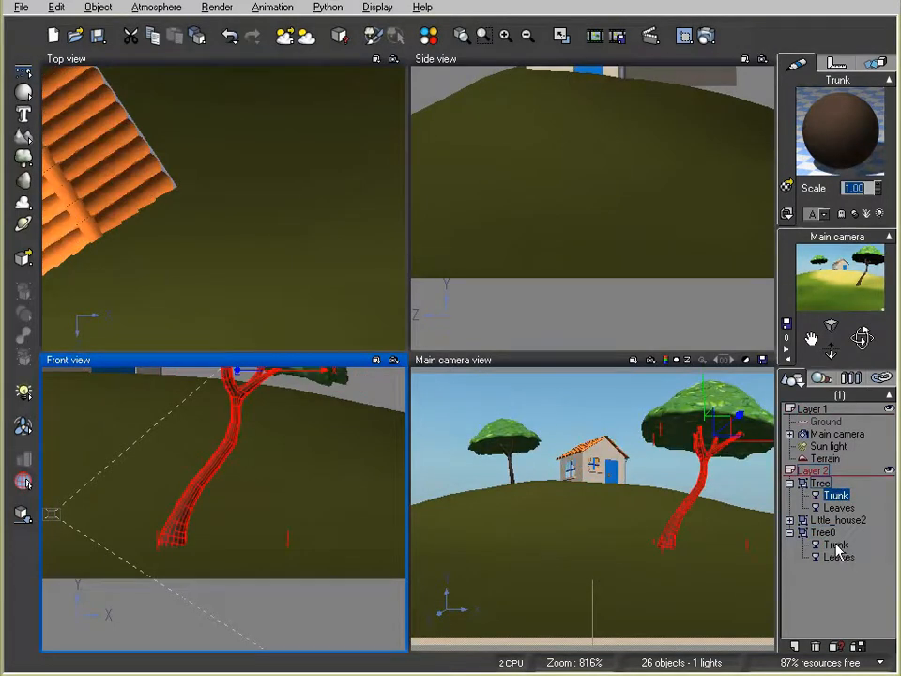
# Collapse both tree groups and move Tree0 directly below Tree in Layer 2.
pyautogui.click(789, 533)
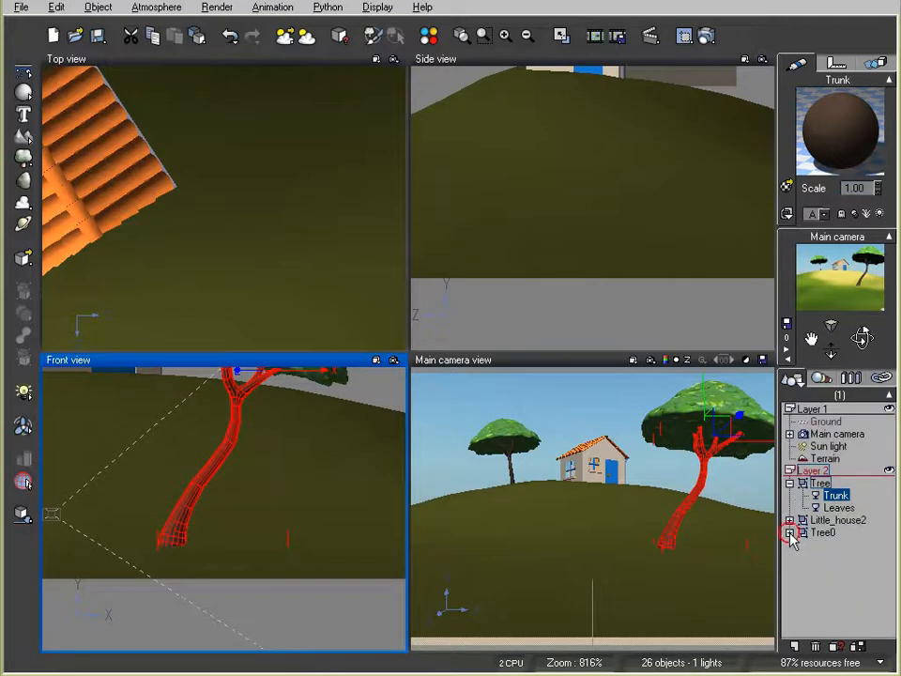
pyautogui.click(791, 485)
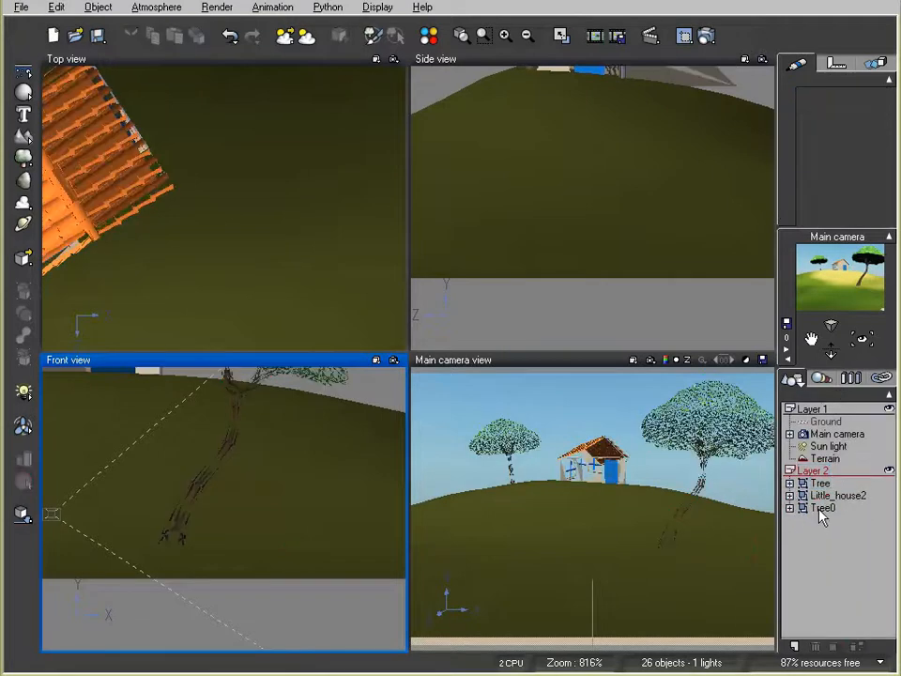
pyautogui.moveTo(820, 510); pyautogui.dragTo(823, 491)
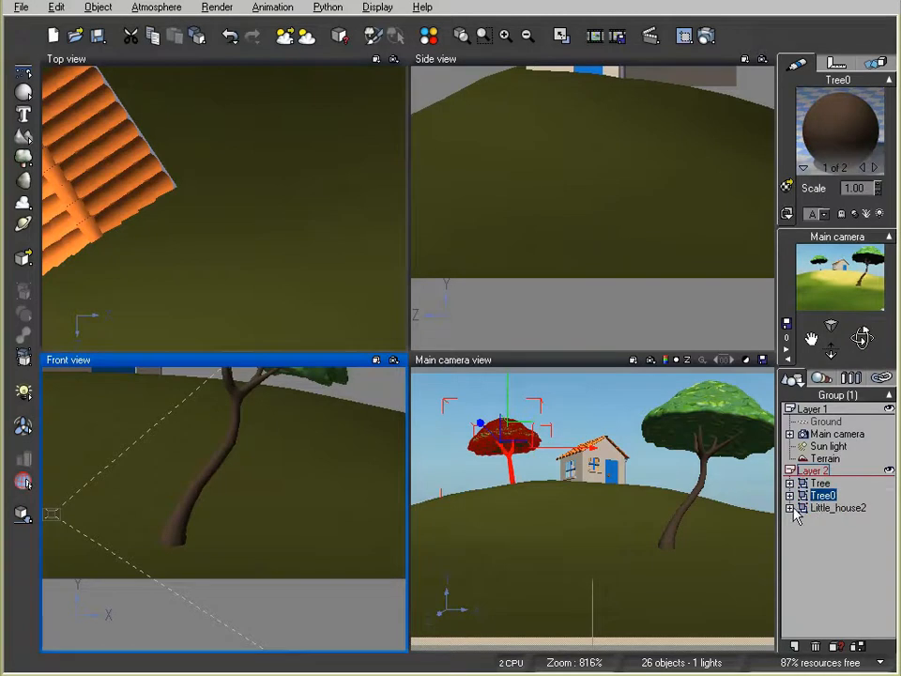
# Apply the red brick material denmanbrick2.mat from the Stone Wall collection to the House object in Little_house2 and set its scale to 0.09.
pyautogui.click(790, 508)
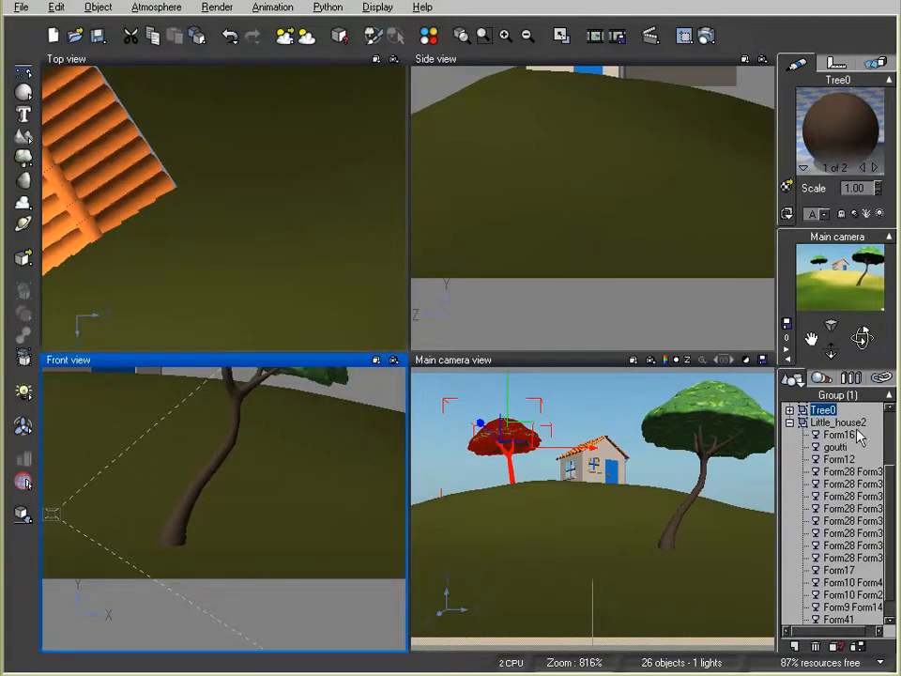
pyautogui.moveTo(892, 491); pyautogui.dragTo(887, 510)
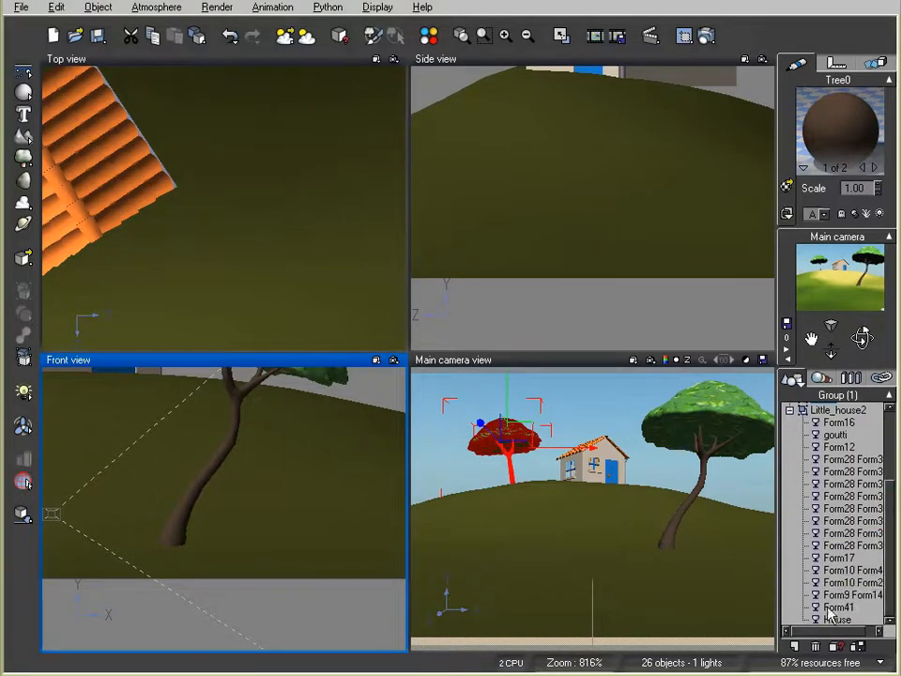
pyautogui.click(838, 619)
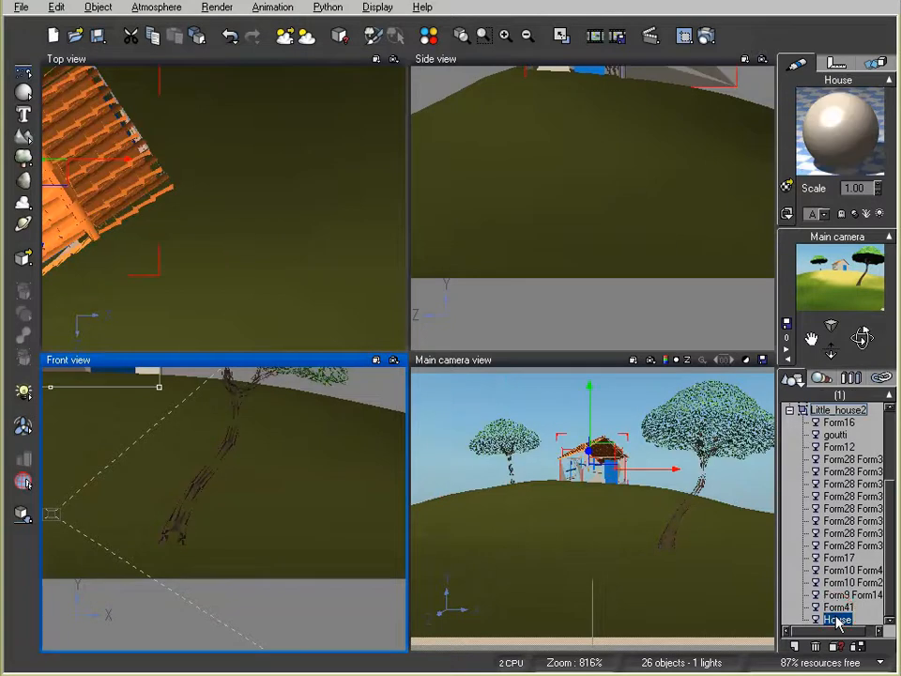
pyautogui.doubleClick(823, 115)
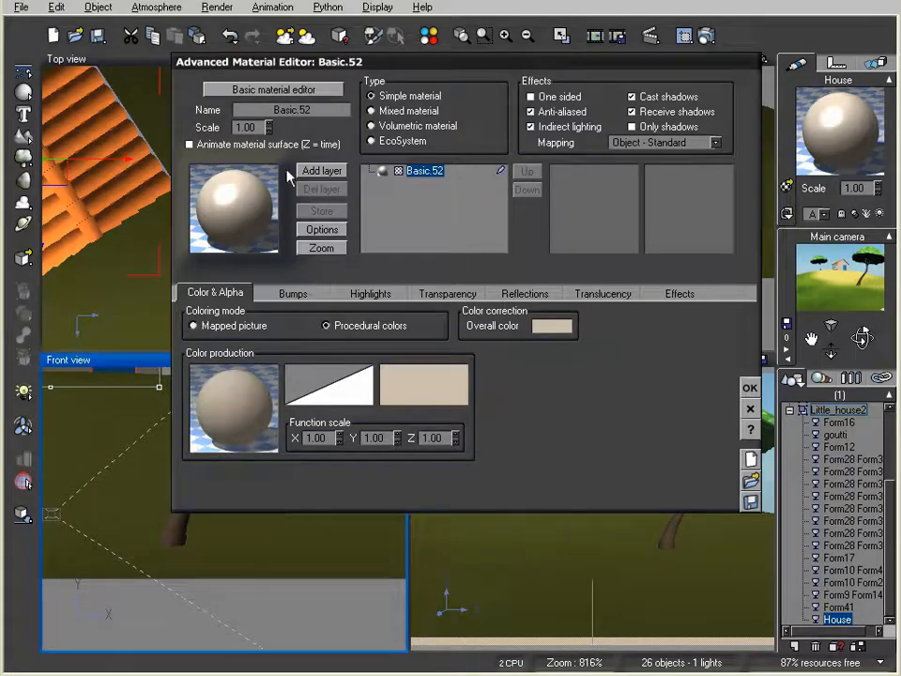
pyautogui.doubleClick(239, 187)
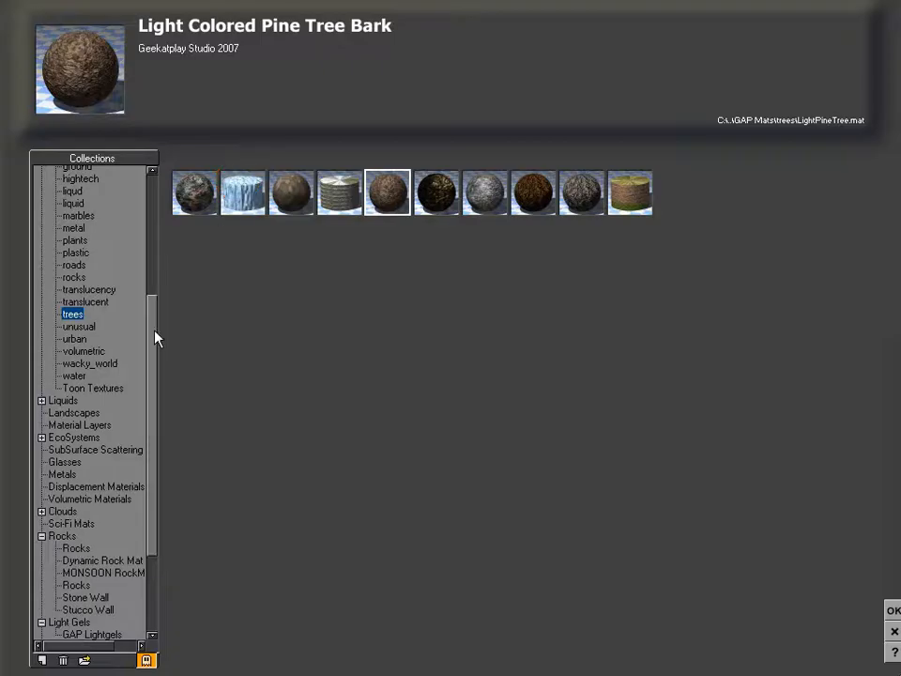
pyautogui.moveTo(156, 338); pyautogui.dragTo(154, 412)
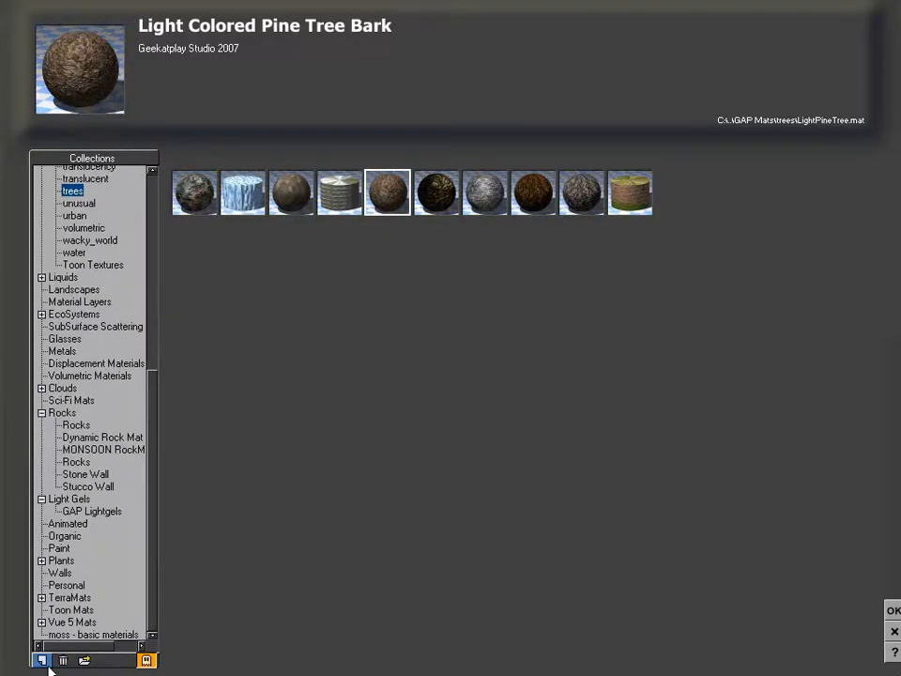
pyautogui.click(85, 474)
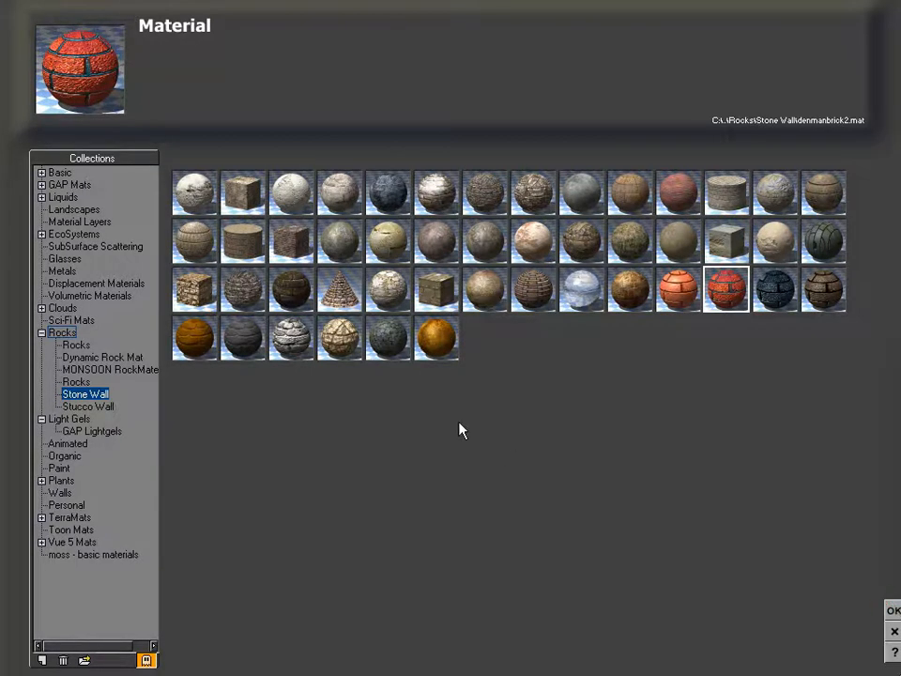
pyautogui.click(893, 610)
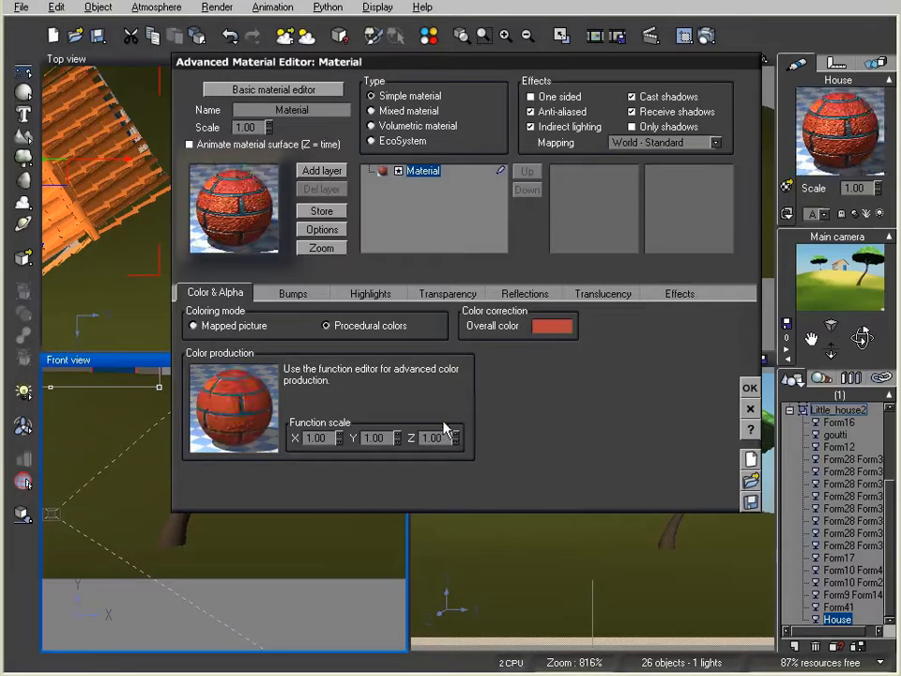
pyautogui.rightClick(262, 400)
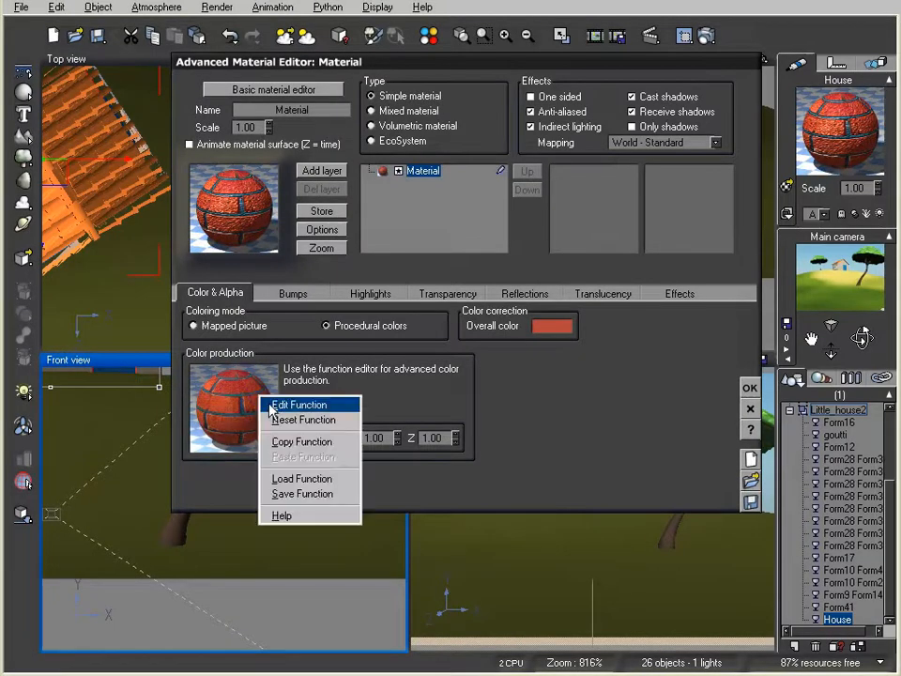
pyautogui.click(750, 387)
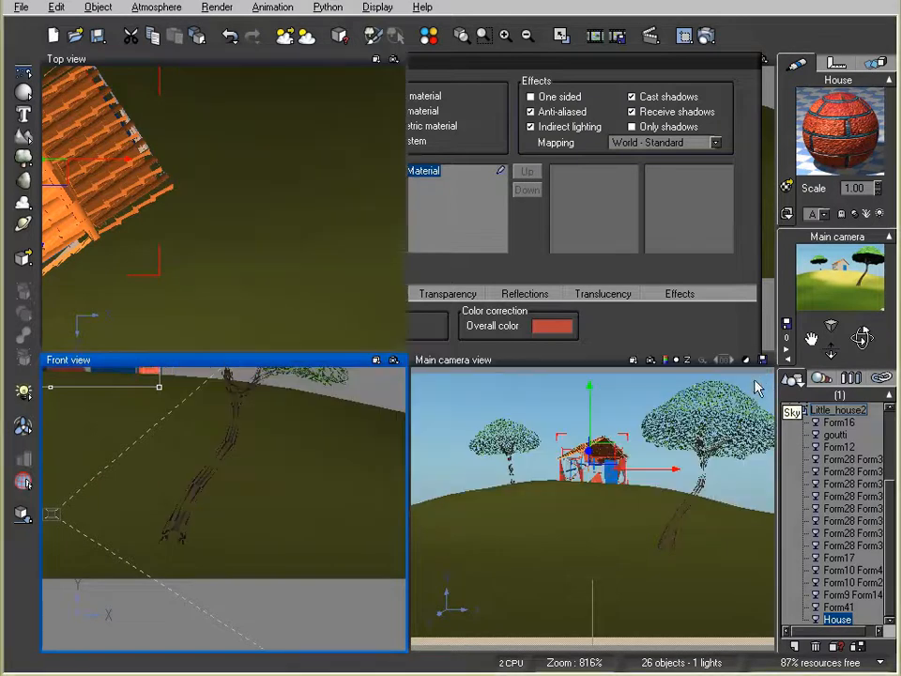
pyautogui.click(868, 188)
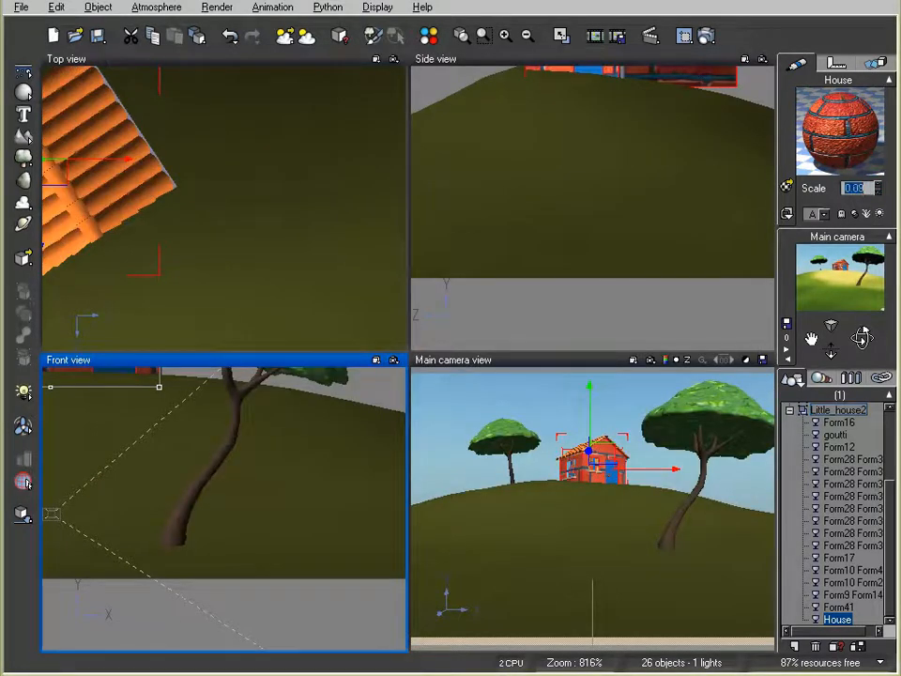
# Test-render the scene with the brick house and load the Toon Atmo atmosphere from the Personal collection.
pyautogui.click(704, 39)
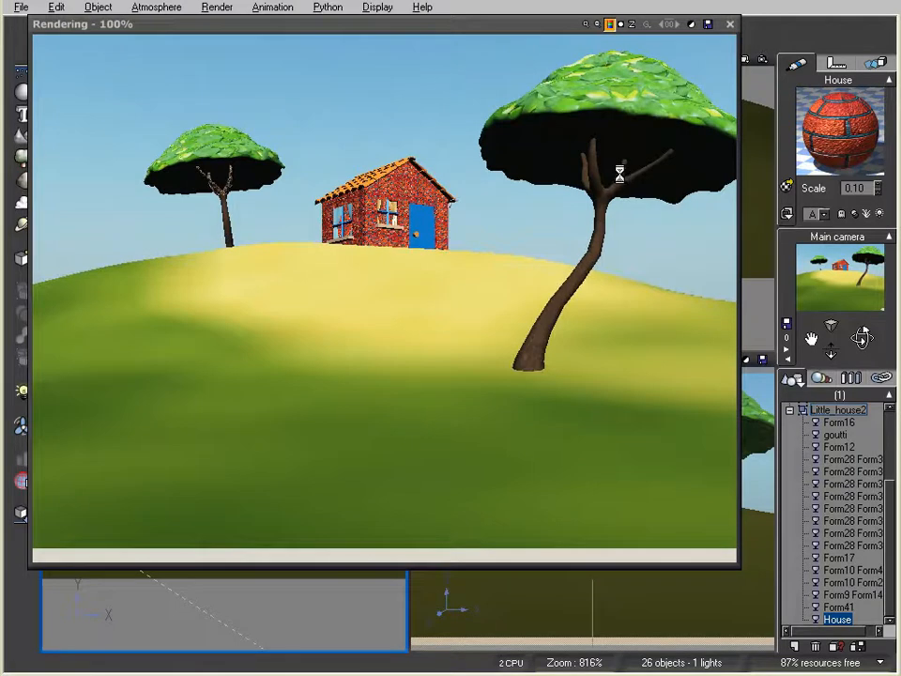
pyautogui.click(731, 26)
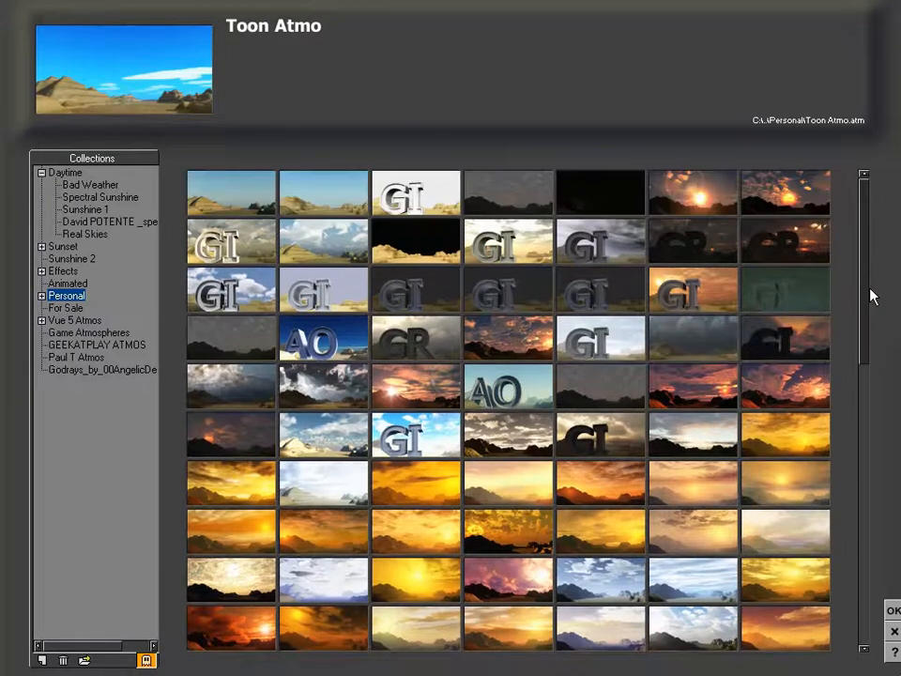
pyautogui.click(892, 610)
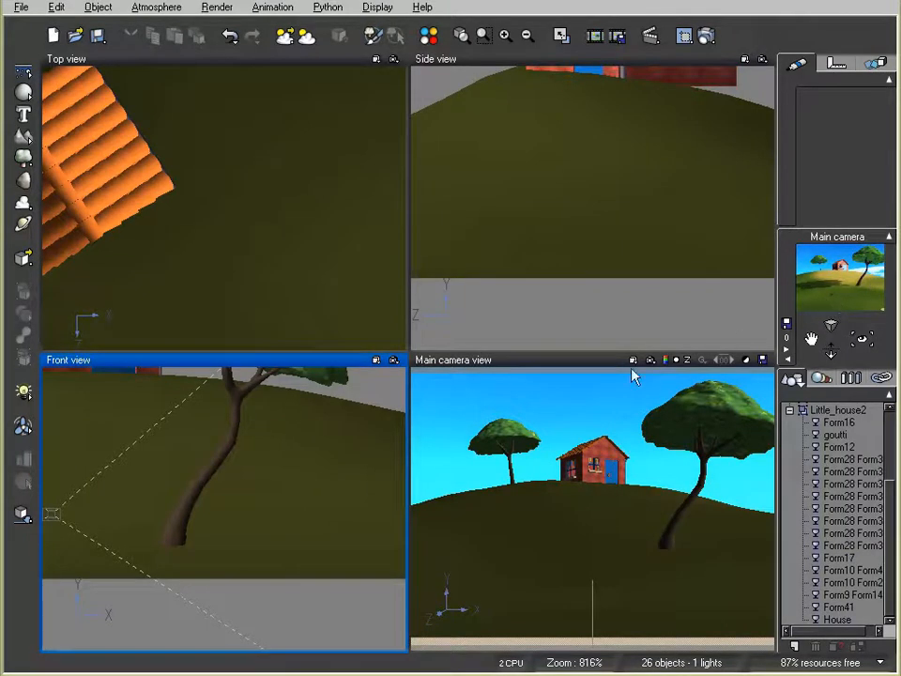
# Collapse the Little_house2 group and set the smooth blending strip of the Terrain's mixed Grass material to 0%.
pyautogui.click(790, 410)
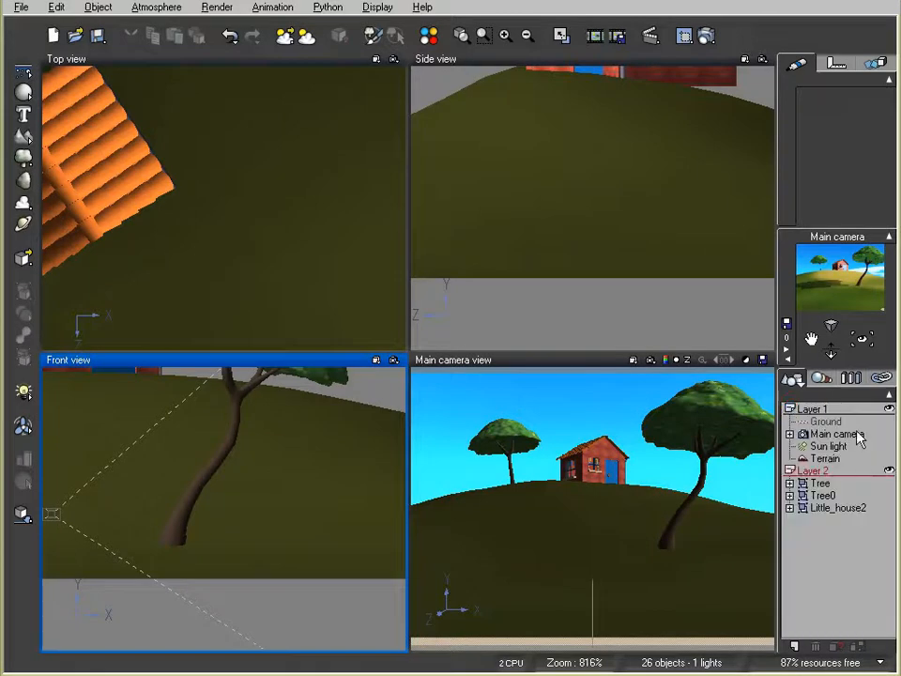
pyautogui.click(826, 459)
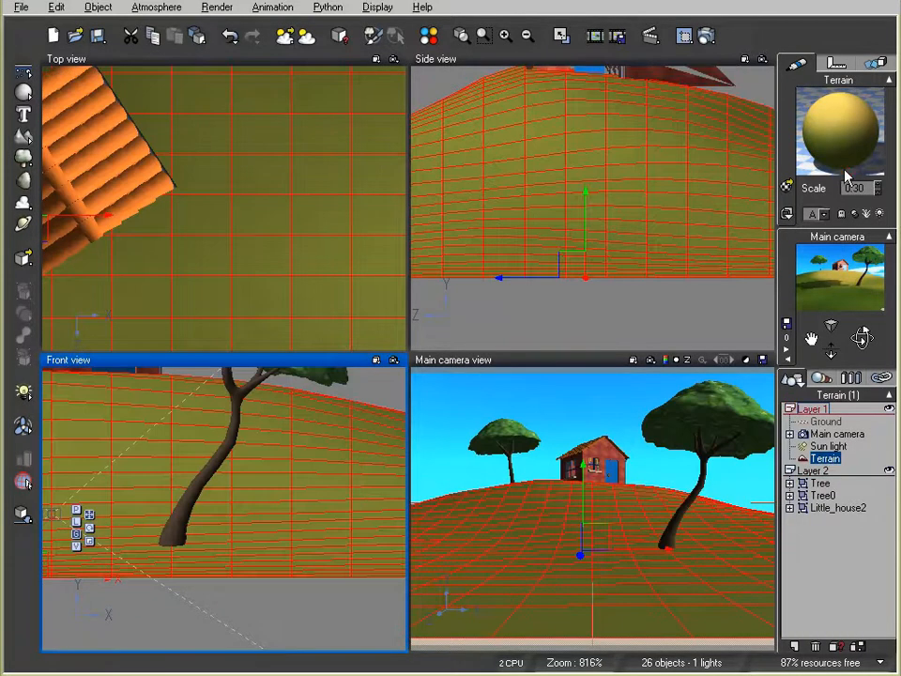
pyautogui.doubleClick(838, 153)
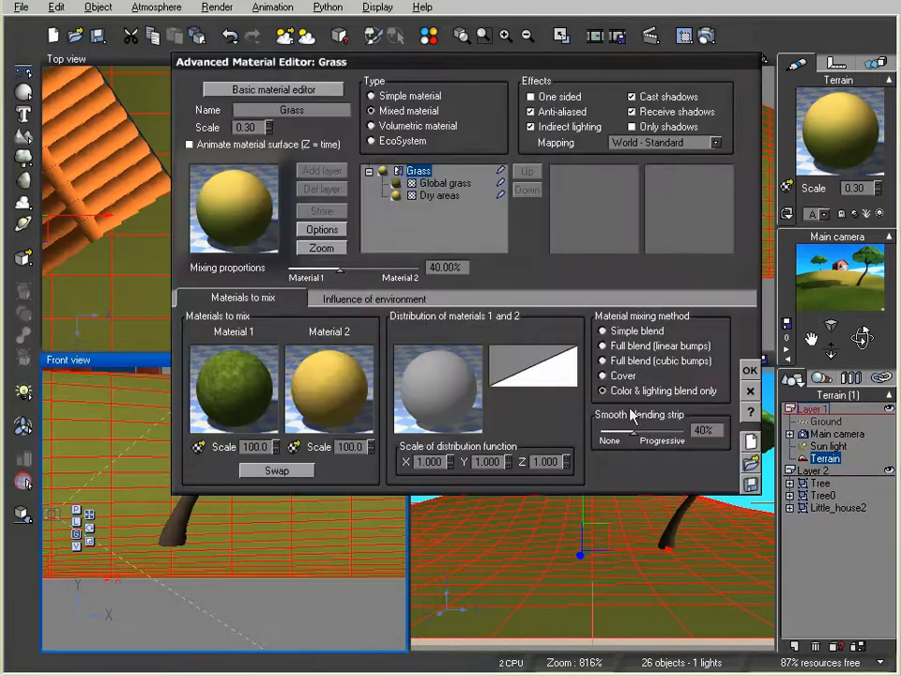
pyautogui.moveTo(635, 433); pyautogui.dragTo(611, 436)
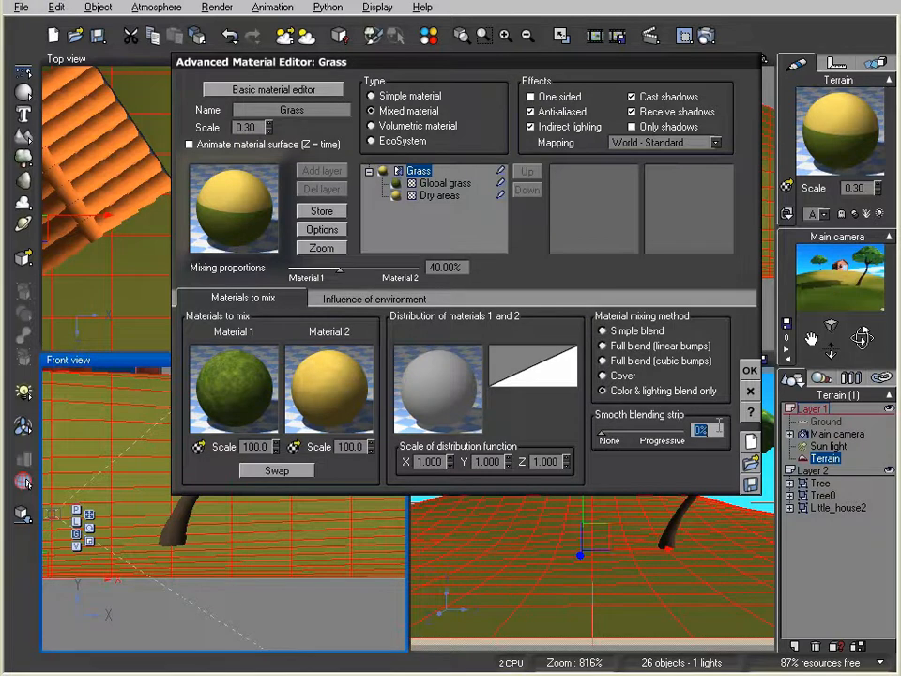
pyautogui.click(750, 369)
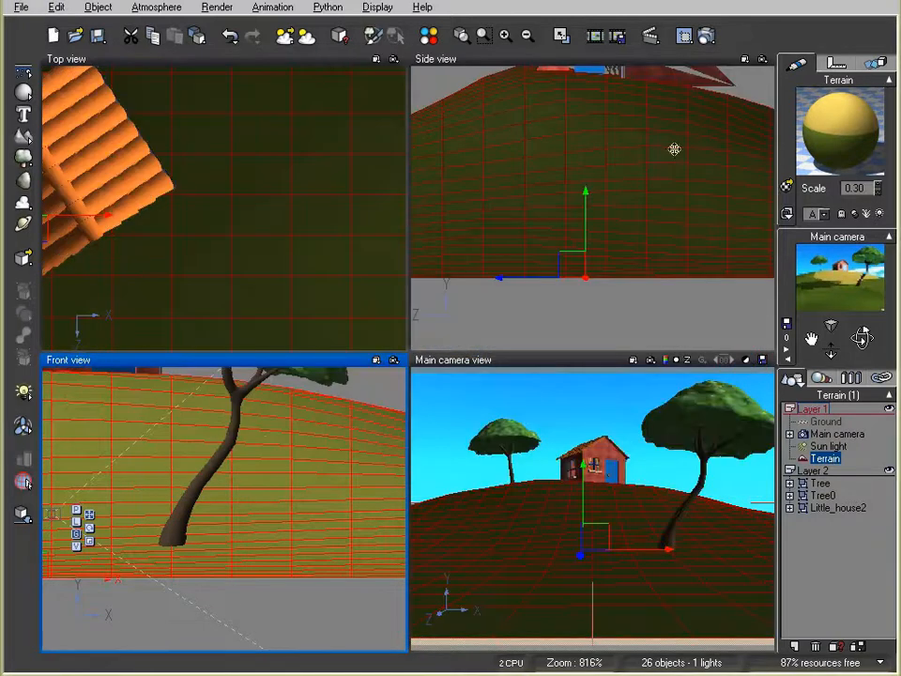
# Render the main camera view and examine the foliage shading on both trees.
pyautogui.click(704, 35)
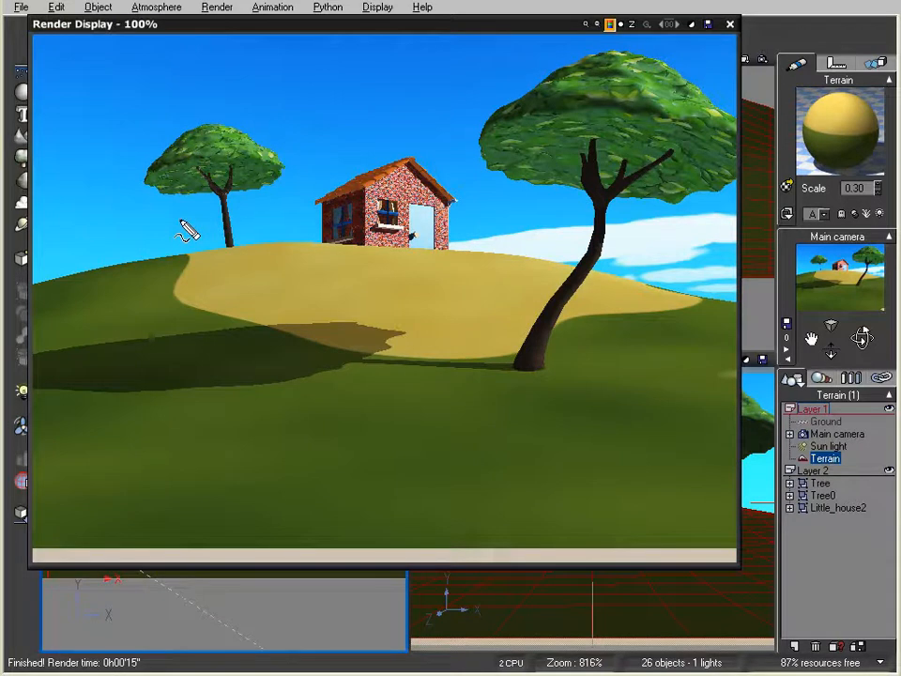
pyautogui.moveTo(176, 227); pyautogui.dragTo(216, 178)
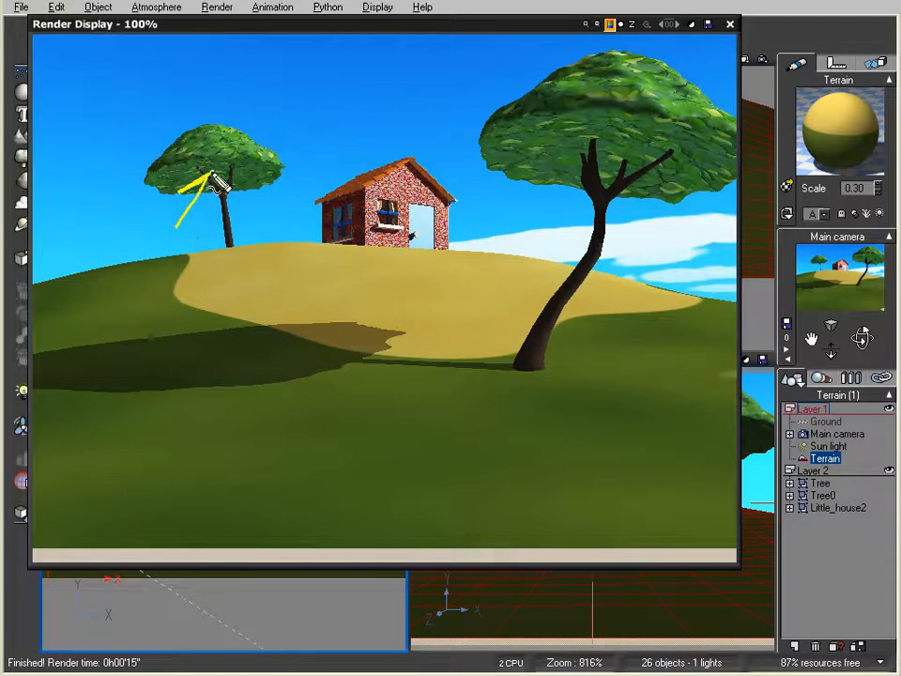
pyautogui.moveTo(532, 206); pyautogui.dragTo(584, 148)
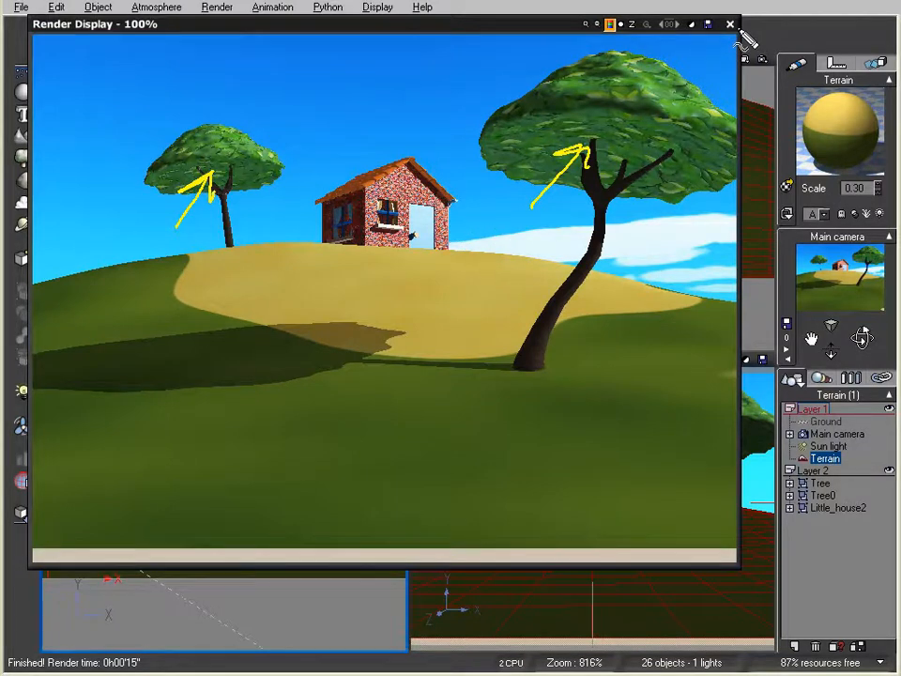
pyautogui.press('Escape')
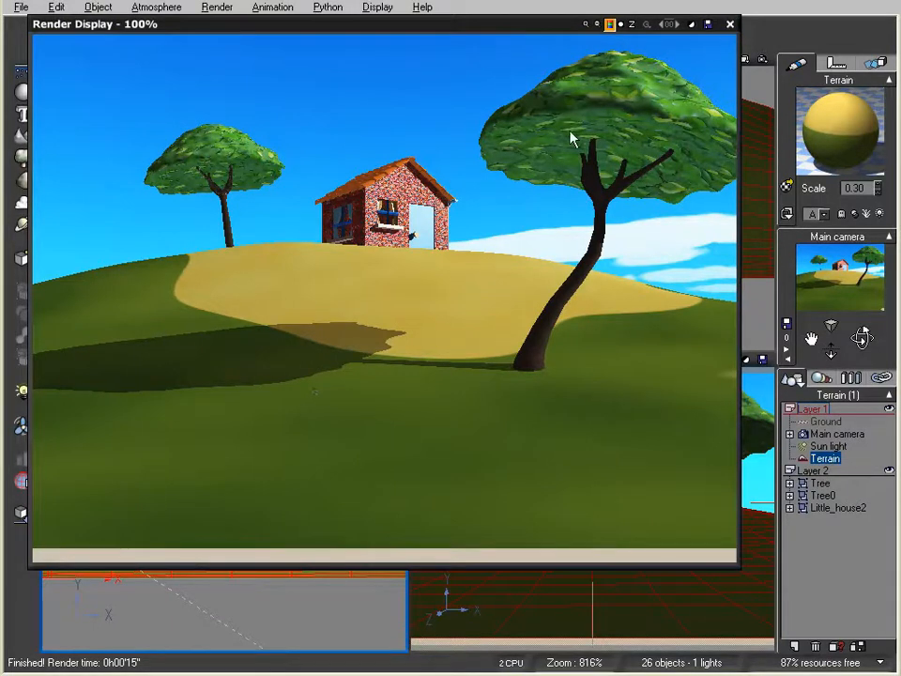
pyautogui.click(729, 24)
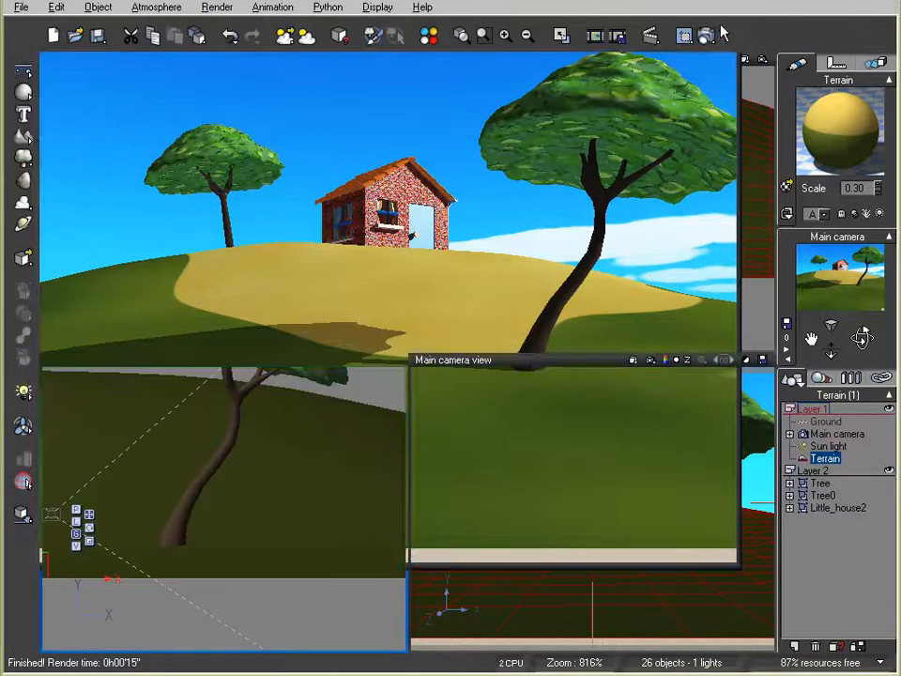
# Review the atmosphere's lighting model and global lighting adjustment settings.
pyautogui.click(305, 40)
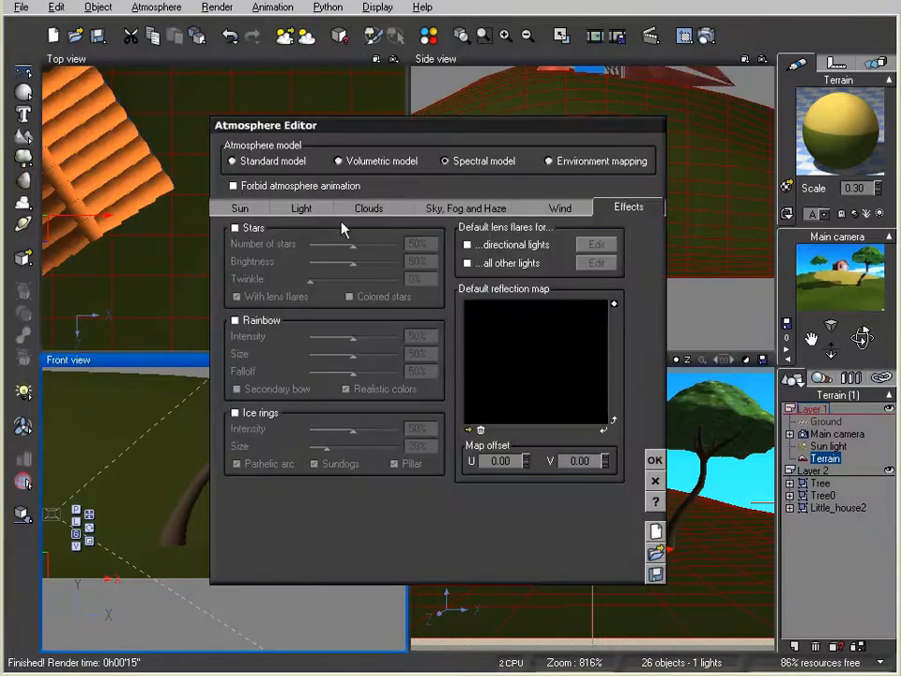
pyautogui.click(293, 212)
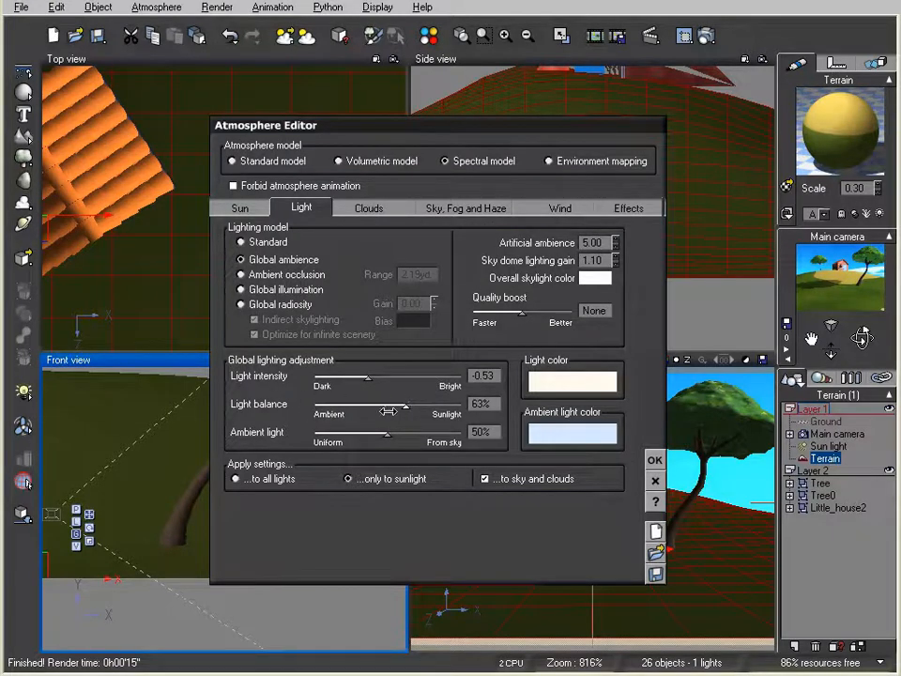
pyautogui.click(655, 460)
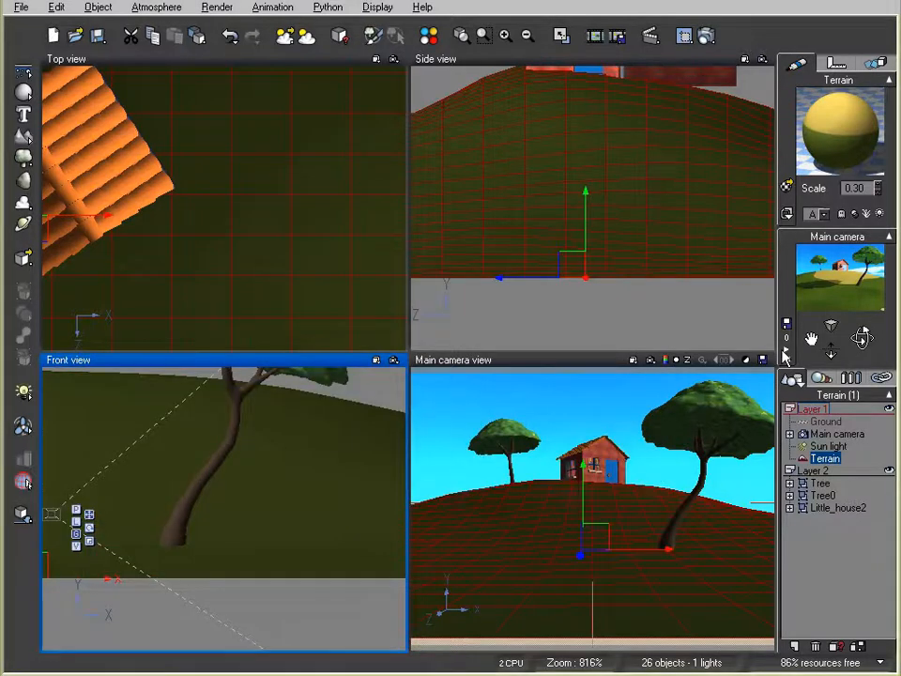
# Inspect the Sun light's shadow settings and the last render, then clear the selection.
pyautogui.click(827, 446)
pyautogui.click(786, 184)
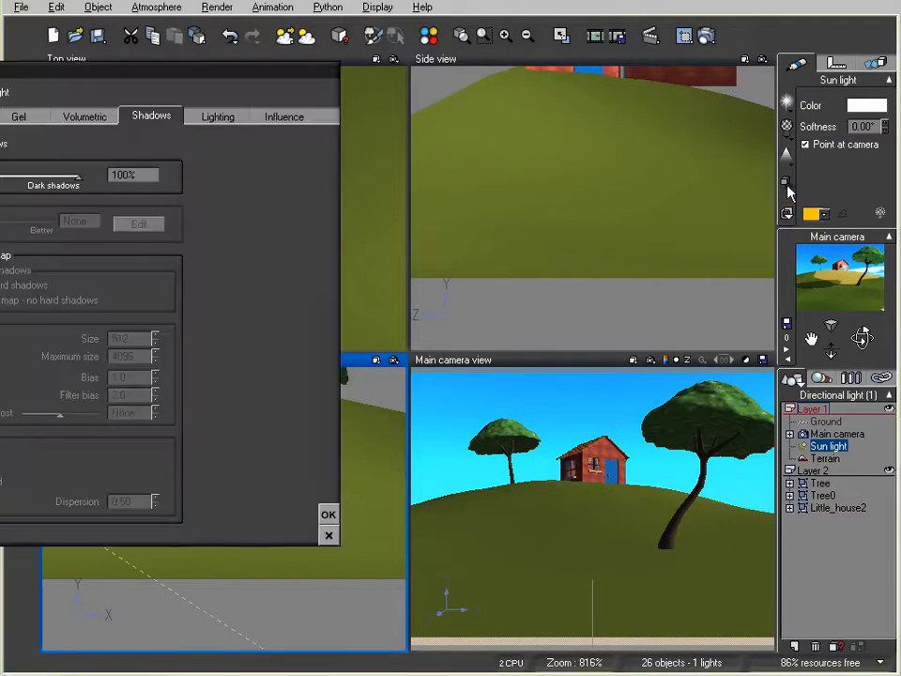
pyautogui.click(326, 535)
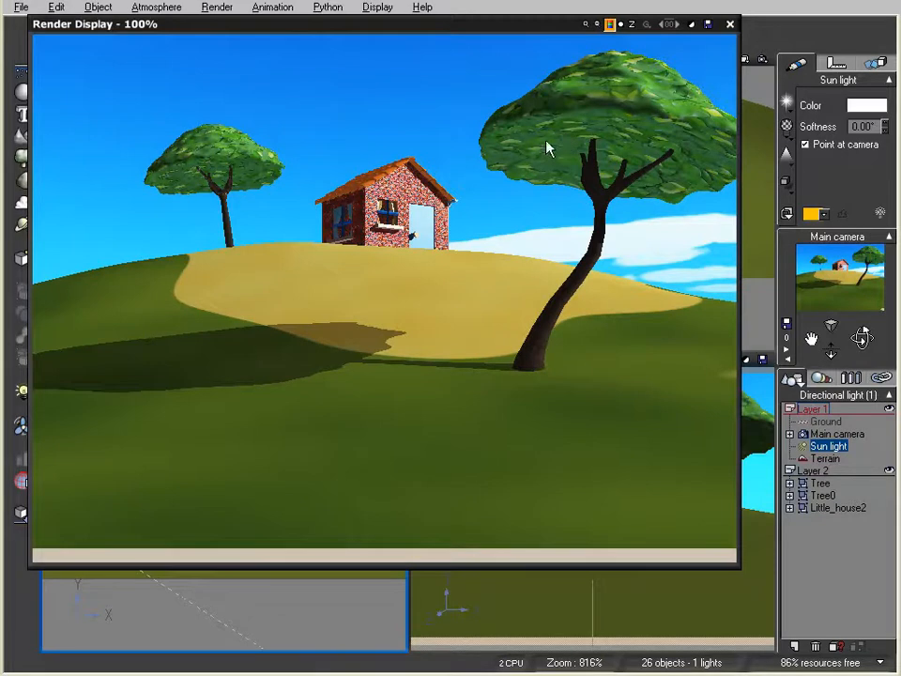
pyautogui.click(731, 27)
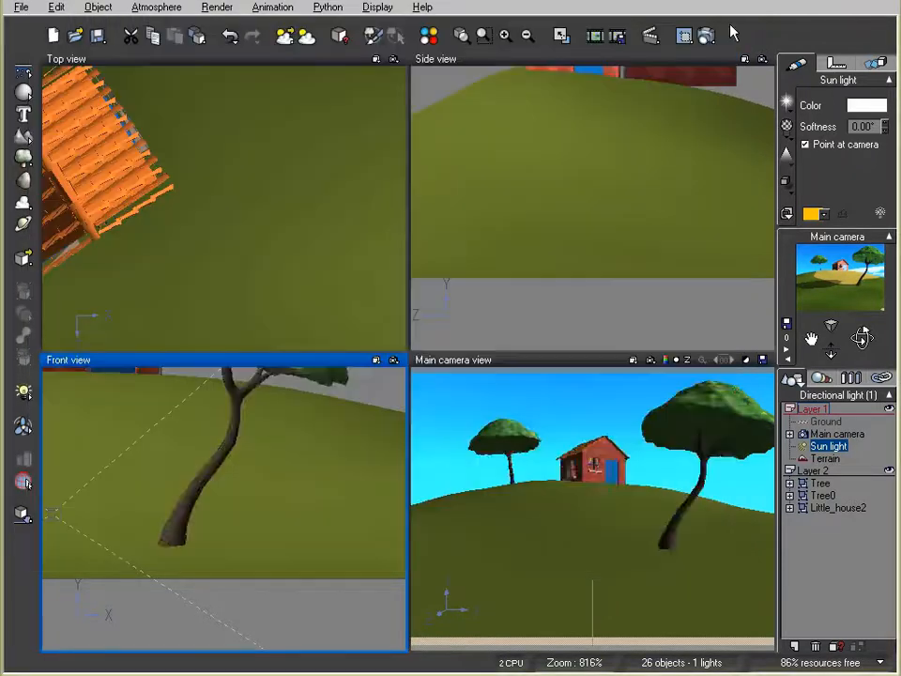
pyautogui.click(675, 34)
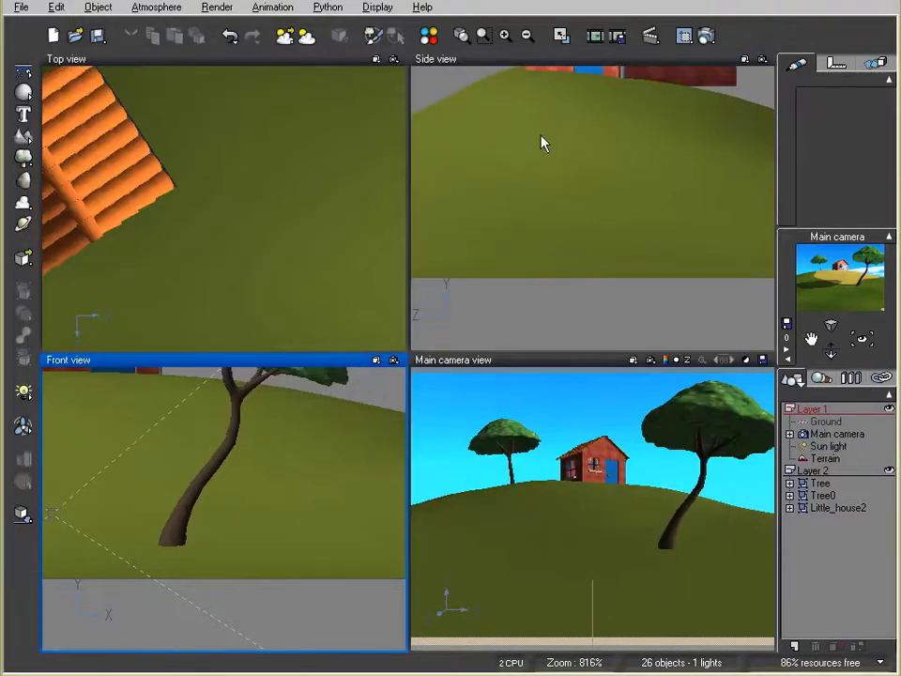